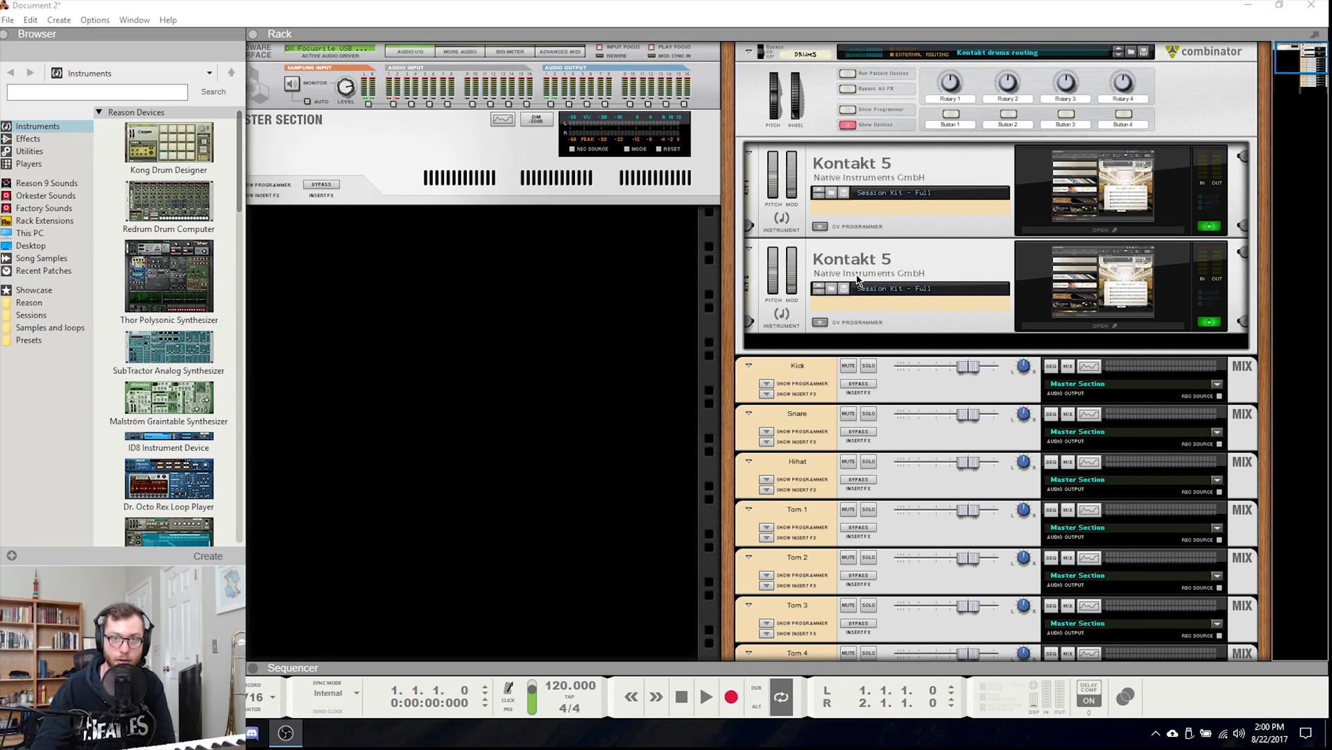
Use File > New from Template > Show Template Folder to reveal the Template Songs folder in Explorer
left_click(14, 21)
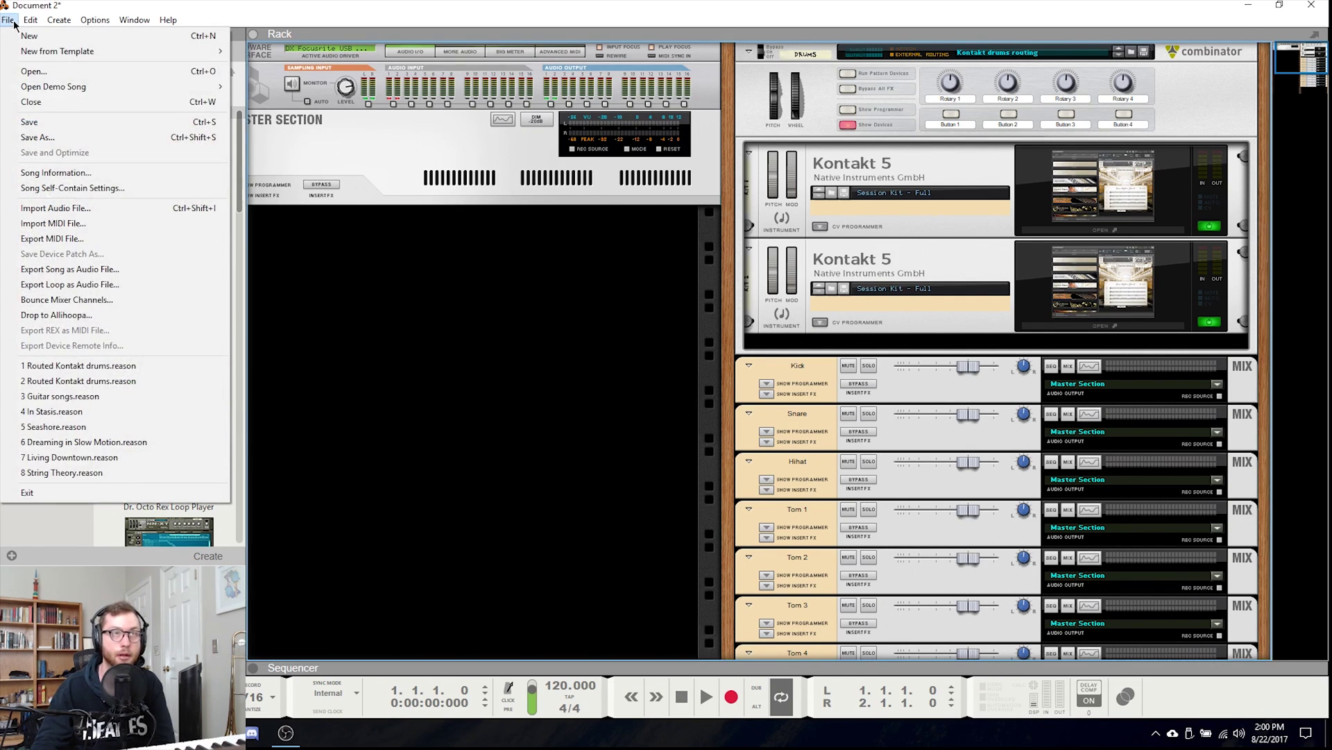
mouse_move(29, 52)
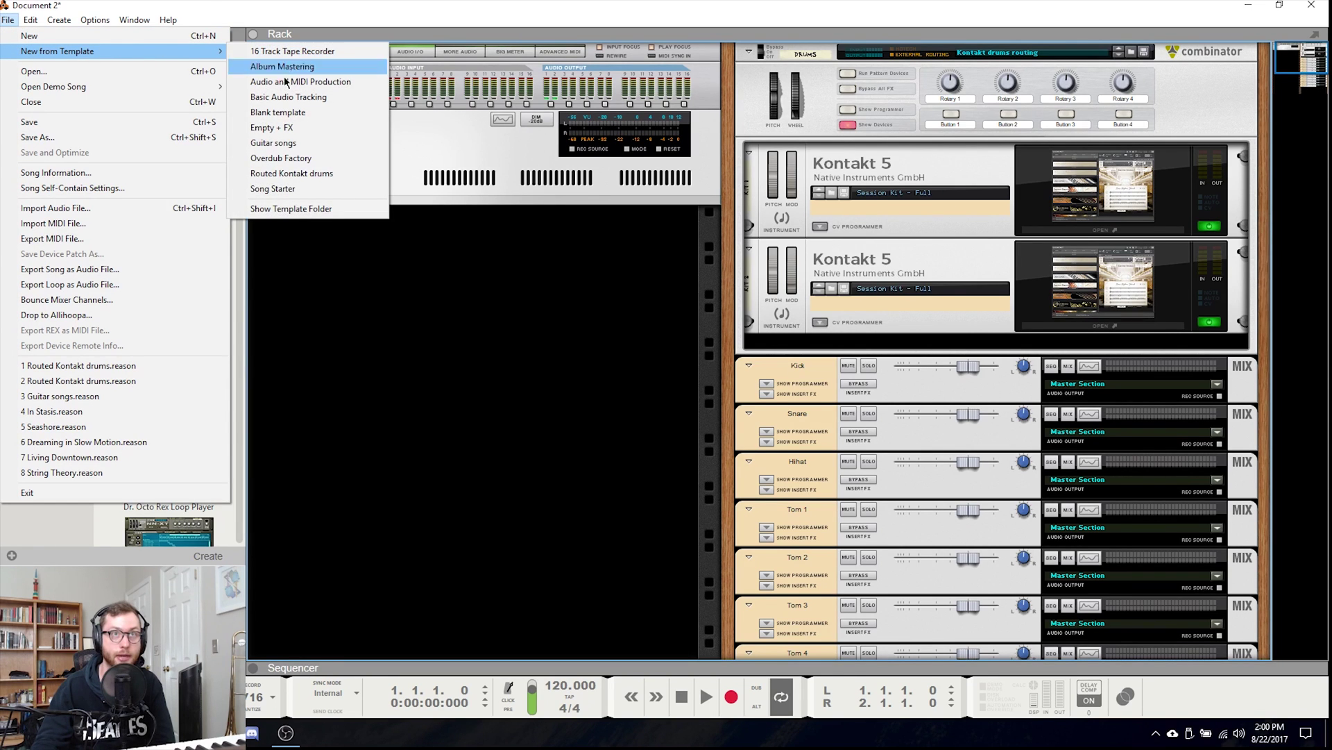
left_click(306, 216)
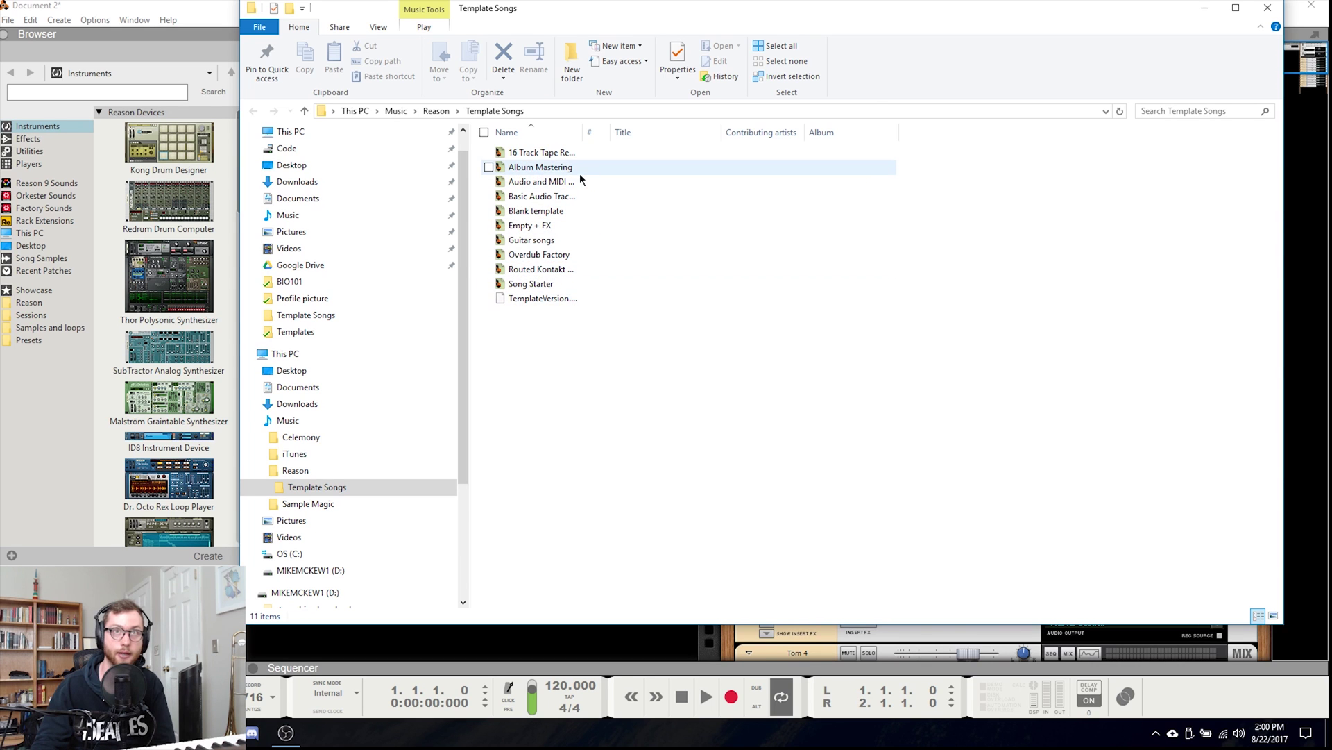
left_click(10, 22)
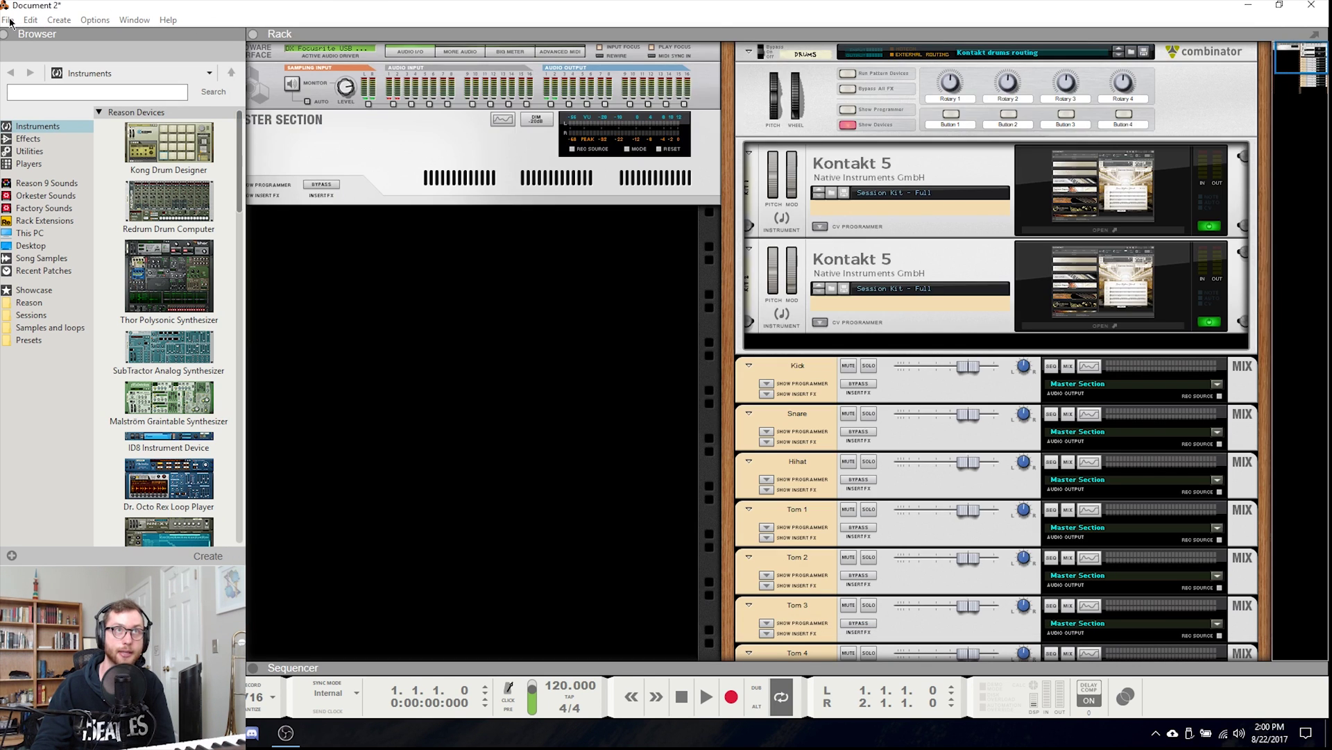
left_click(9, 20)
mouse_move(61, 53)
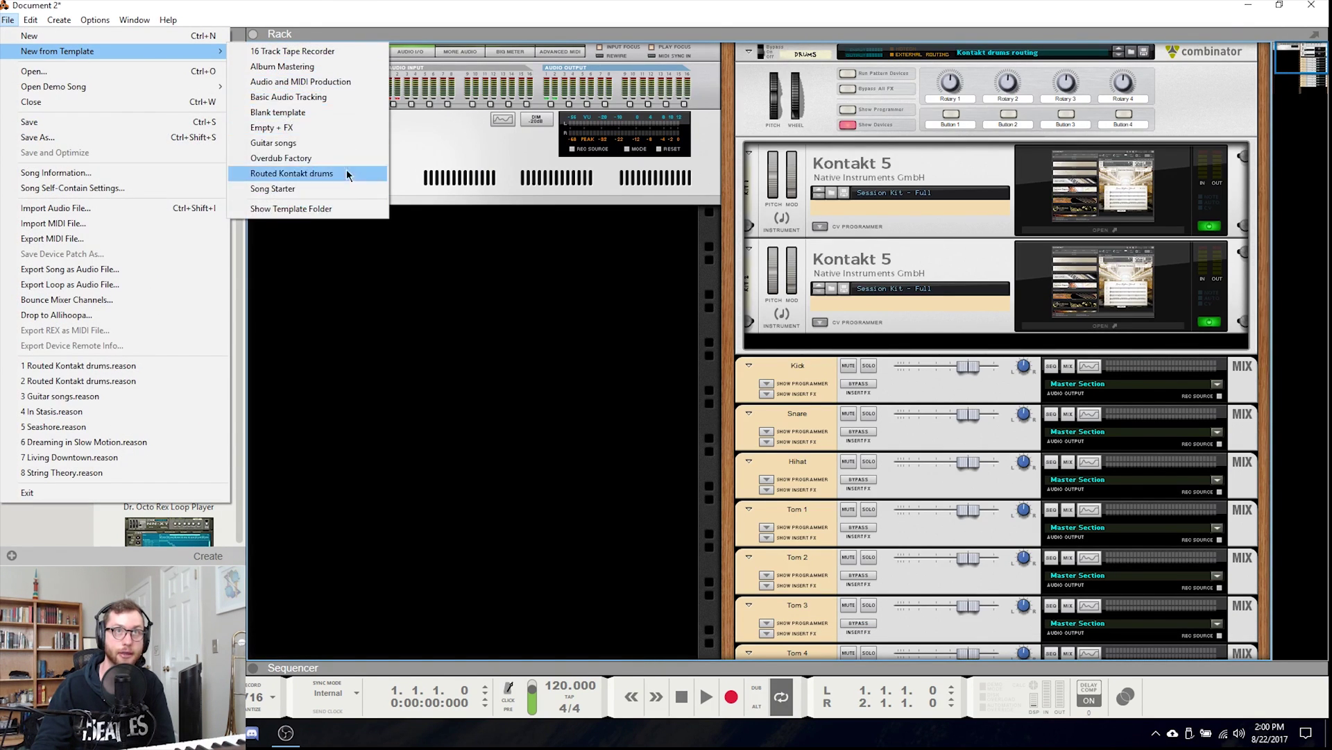
left_click(375, 301)
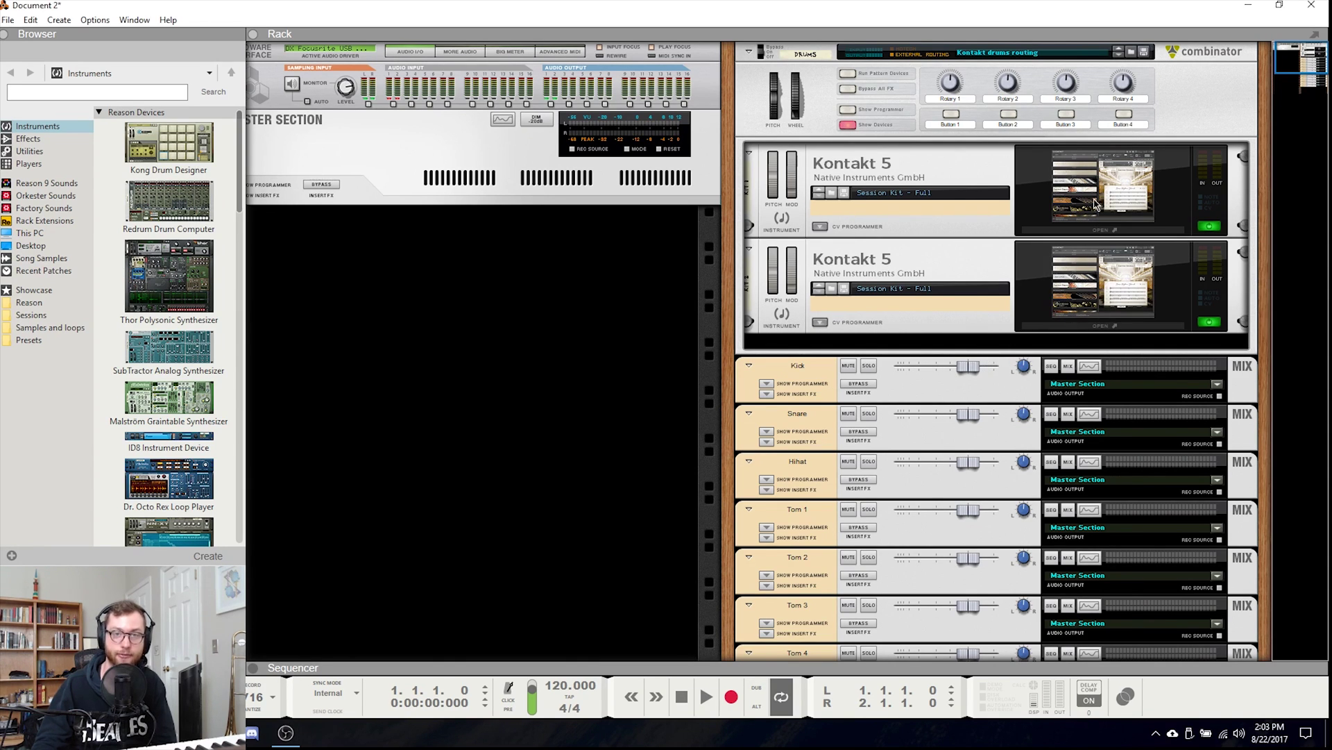
Open the first Kontakt 5 device's Kit 1 window and scroll through its Studio Drummer mixer
left_click(1101, 230)
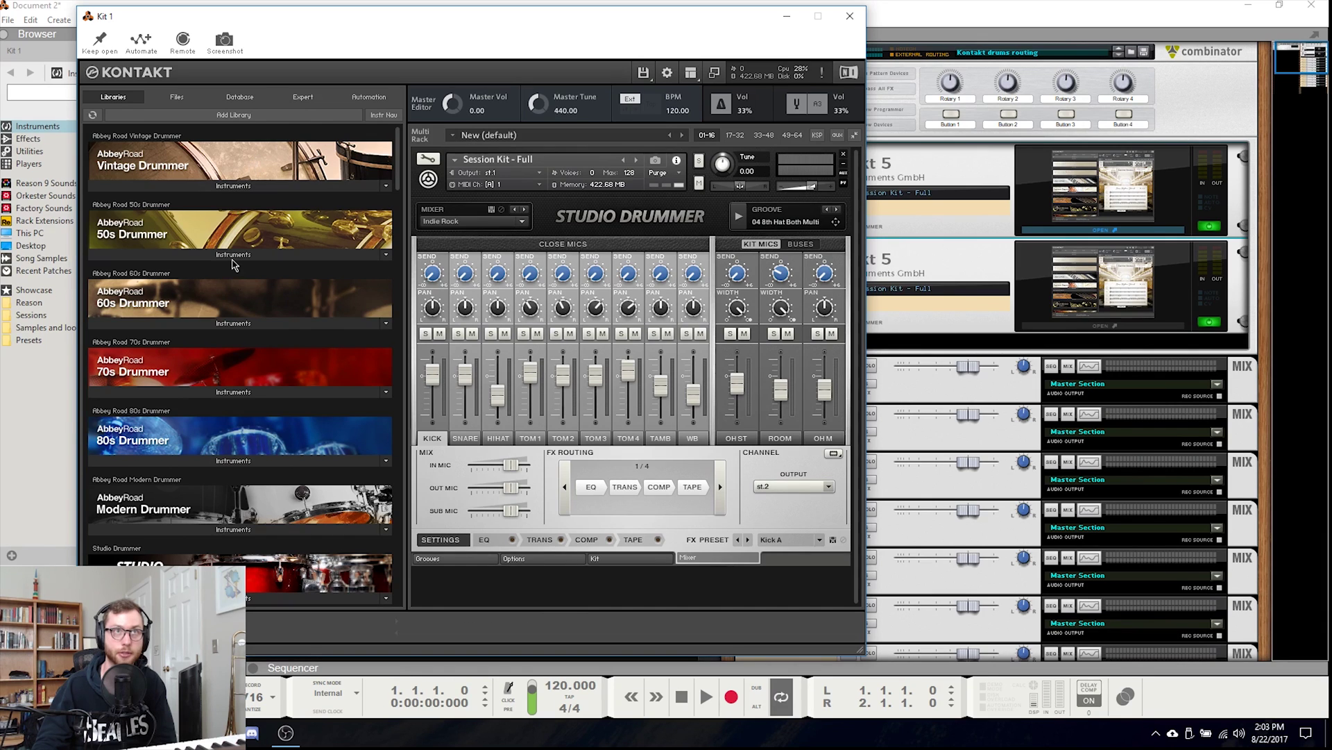
scroll(221, 460, "down", 1)
scroll(221, 459, "down", 2)
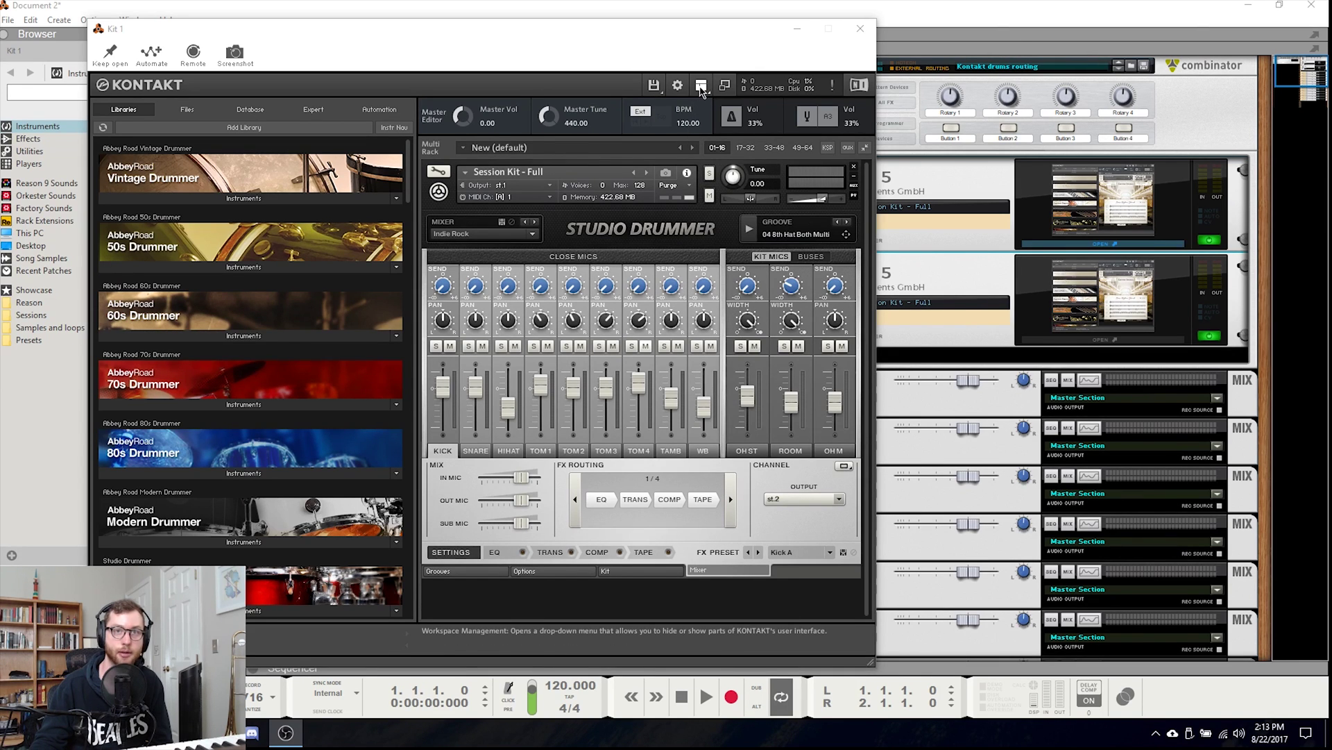
left_click(702, 89)
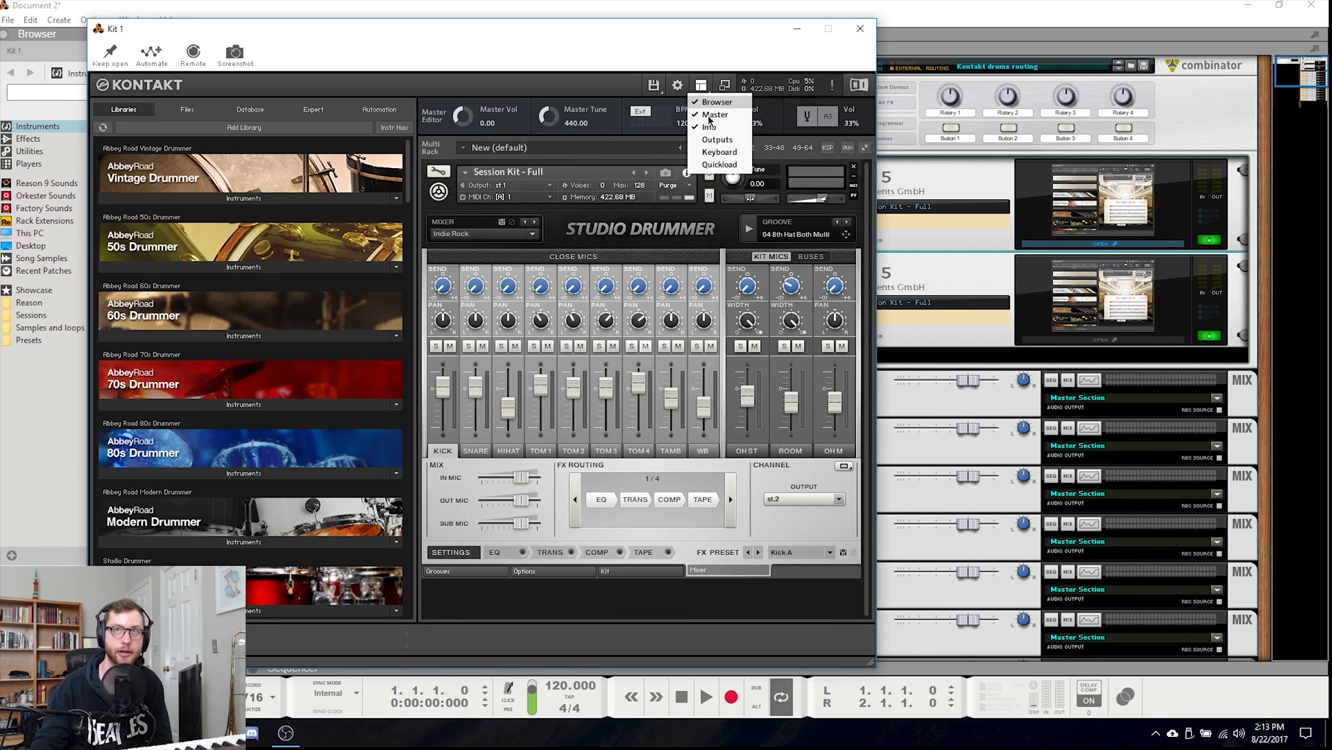
left_click(718, 140)
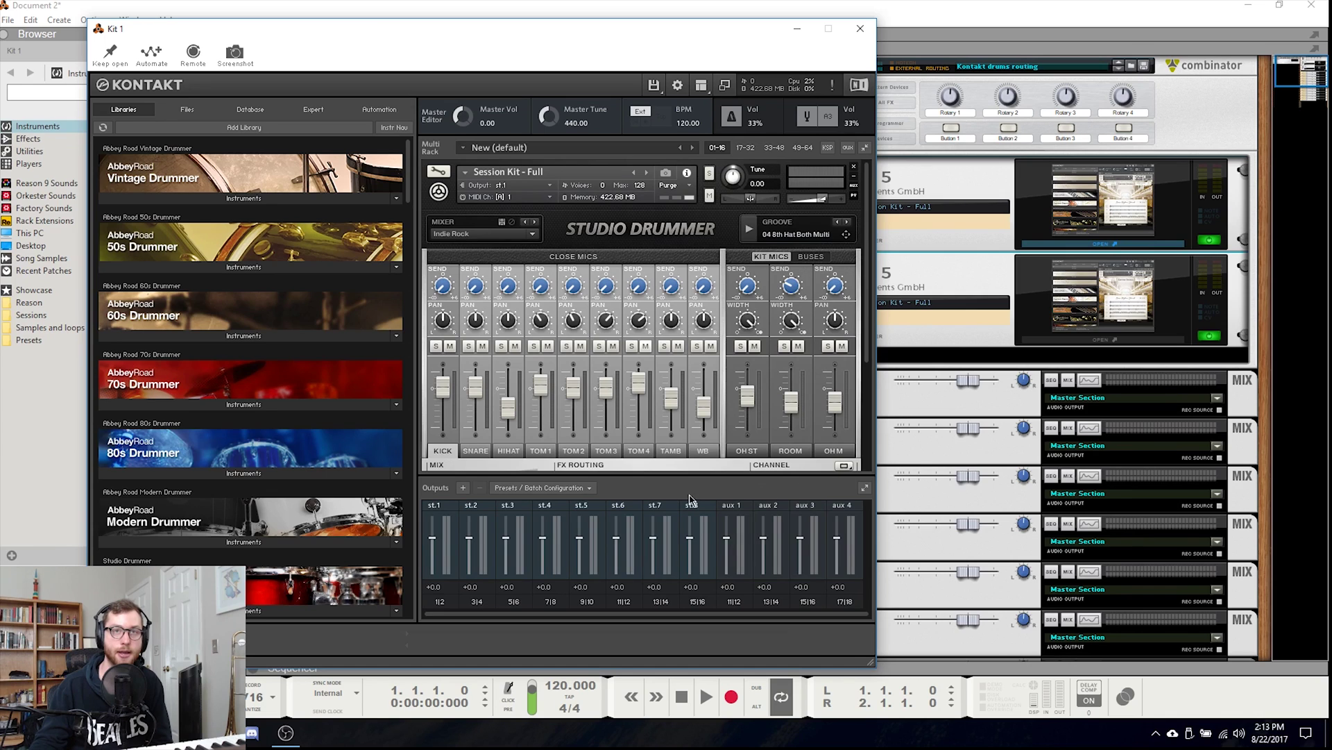
left_click(464, 488)
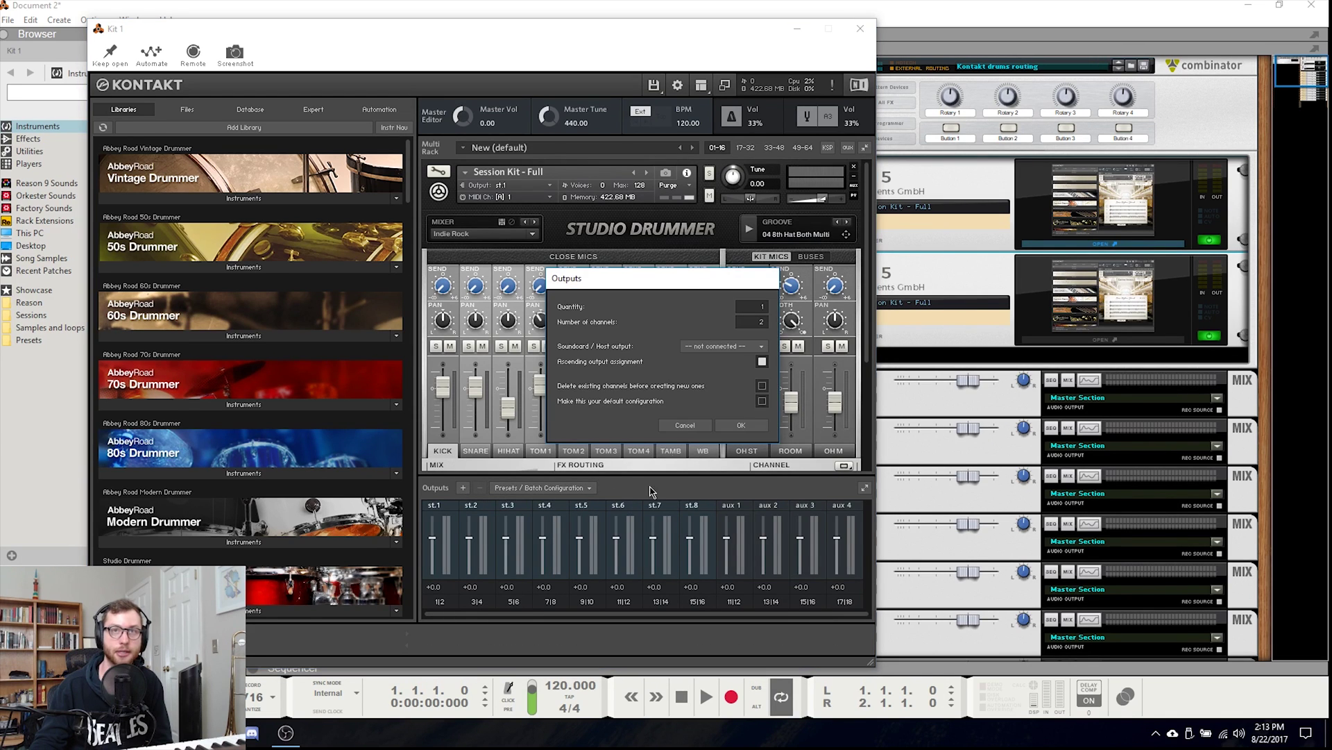
left_click(684, 425)
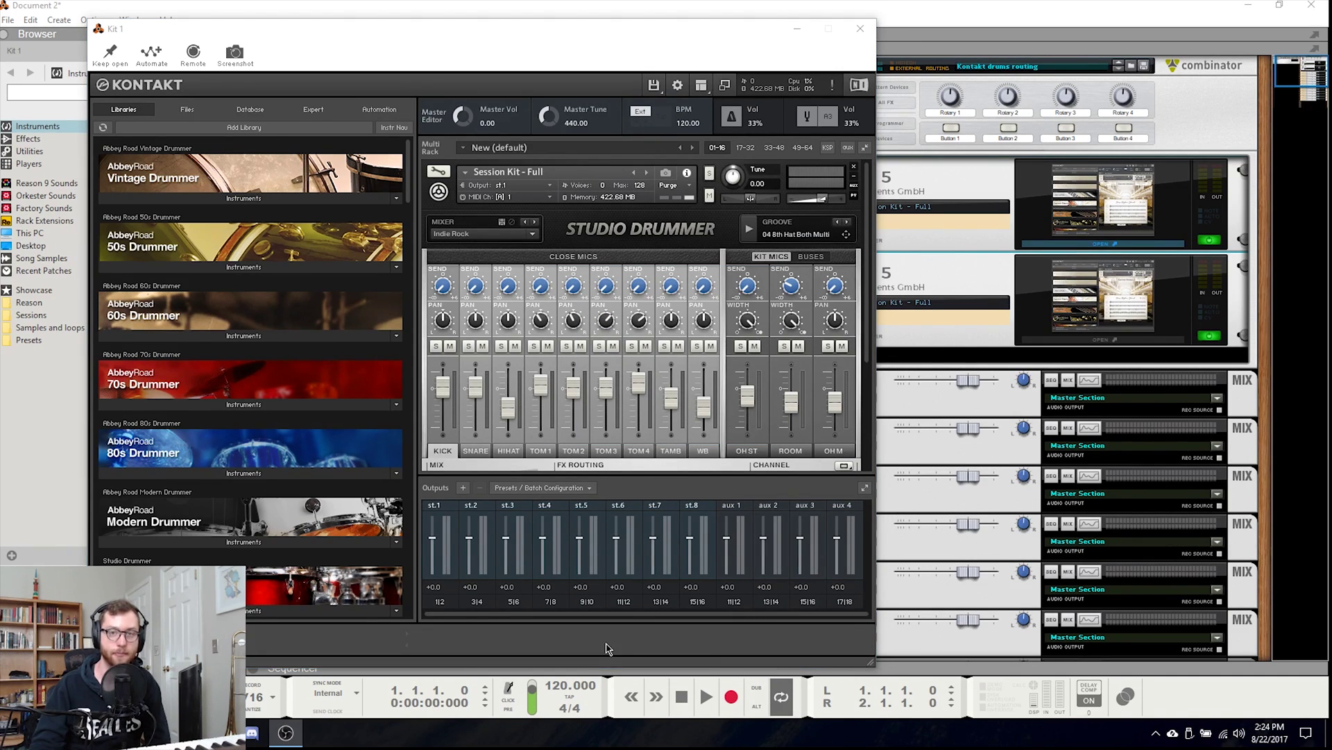
left_click(701, 84)
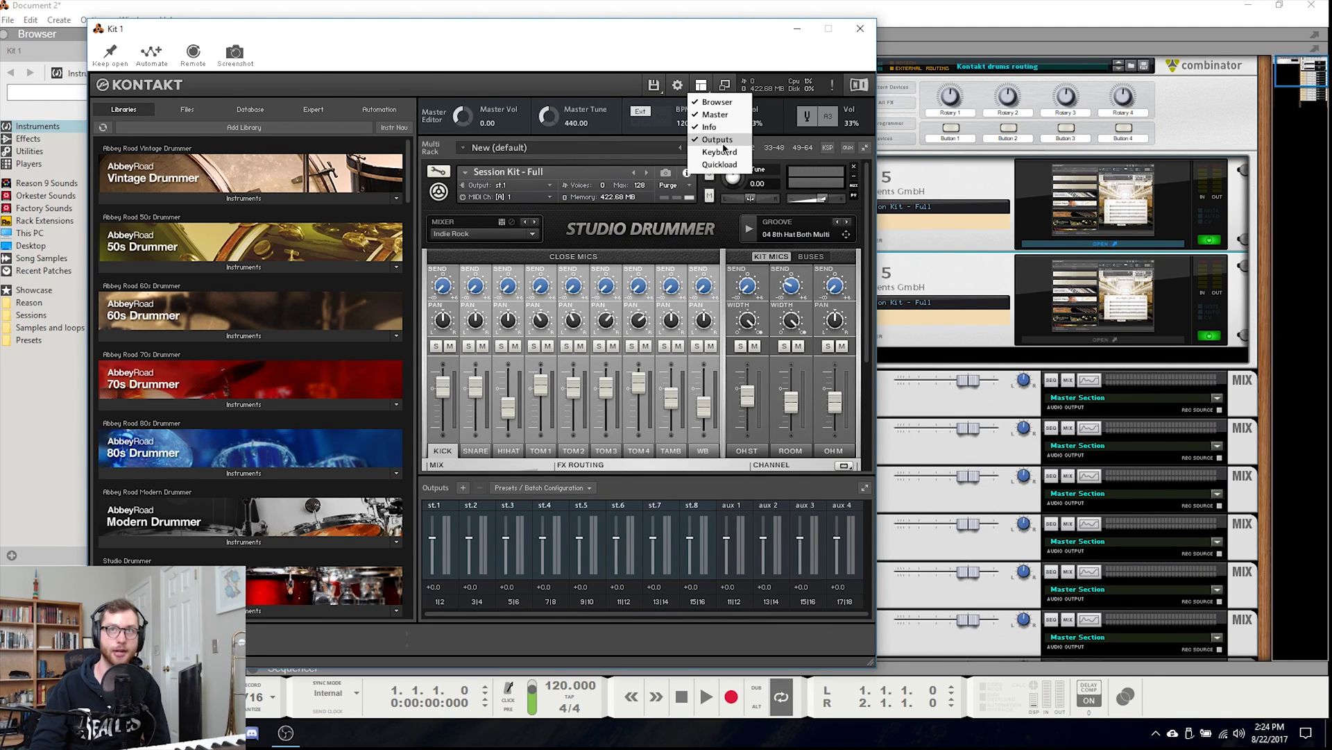
left_click(723, 142)
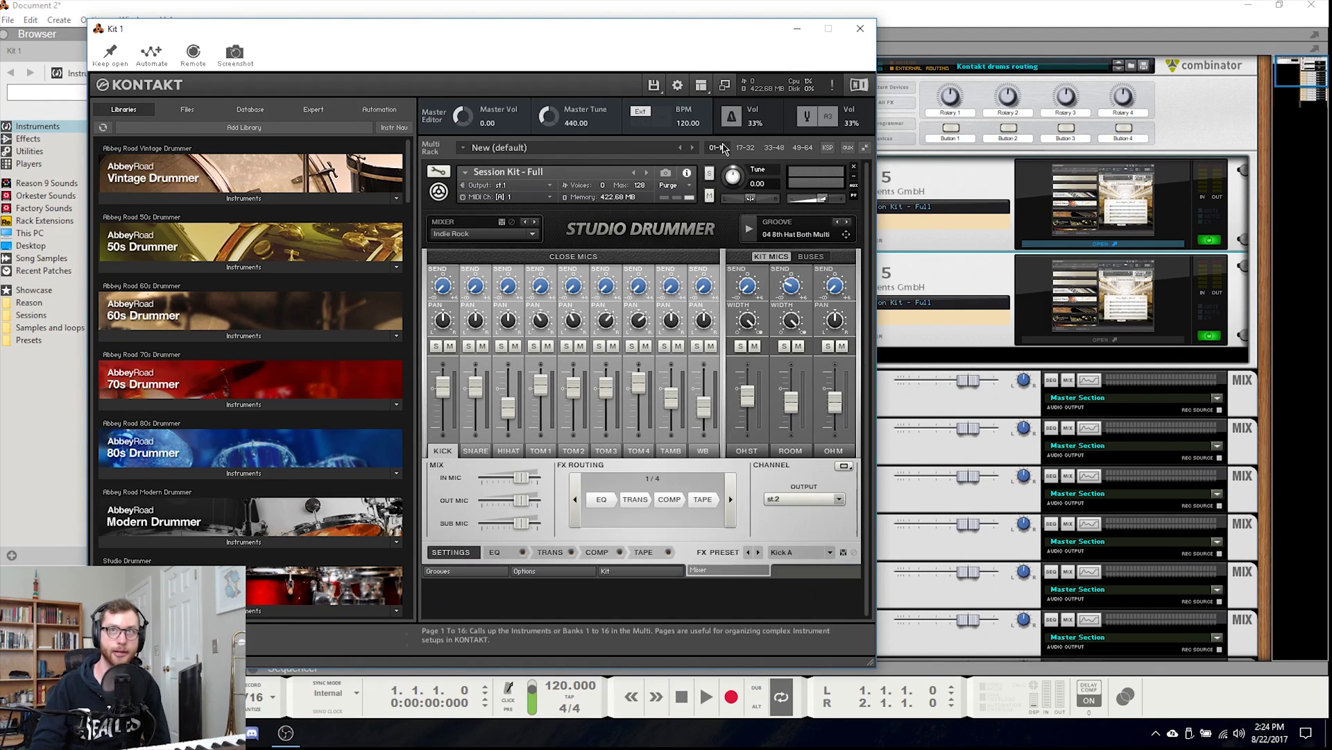
left_click(796, 498)
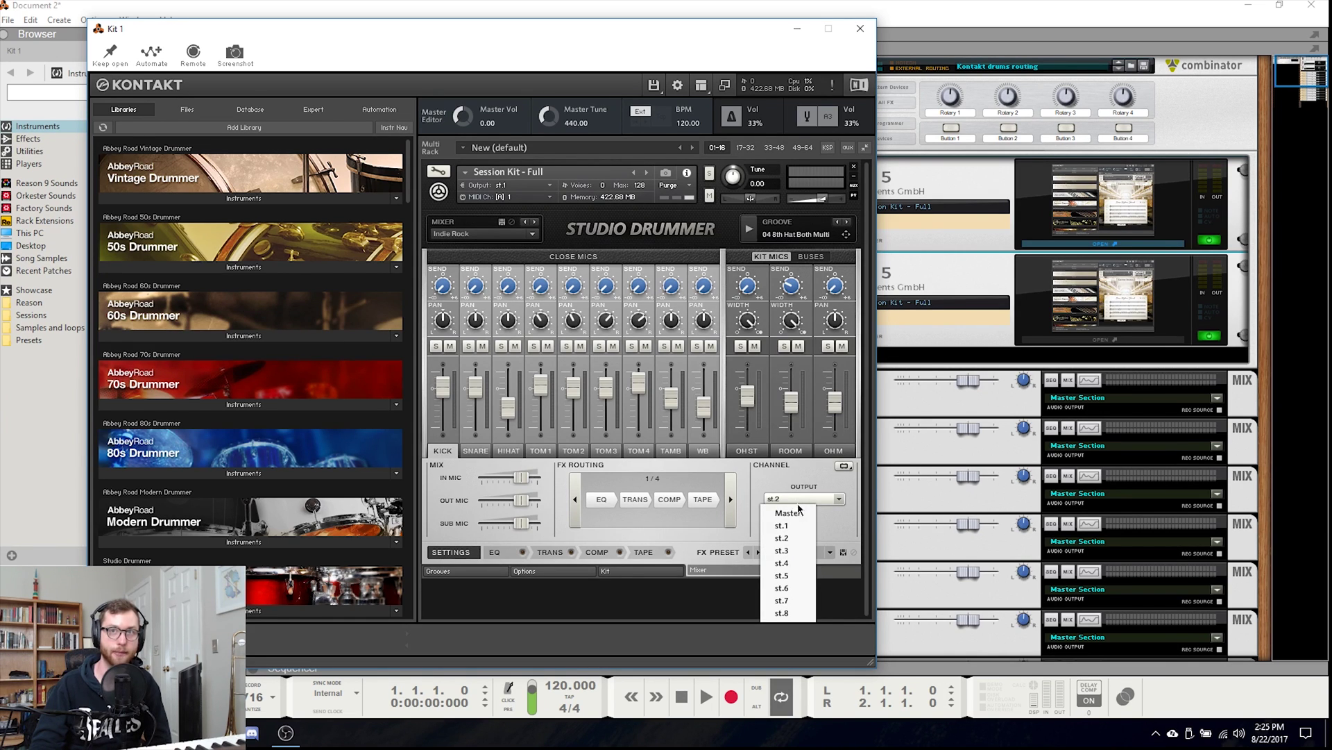
left_click(796, 540)
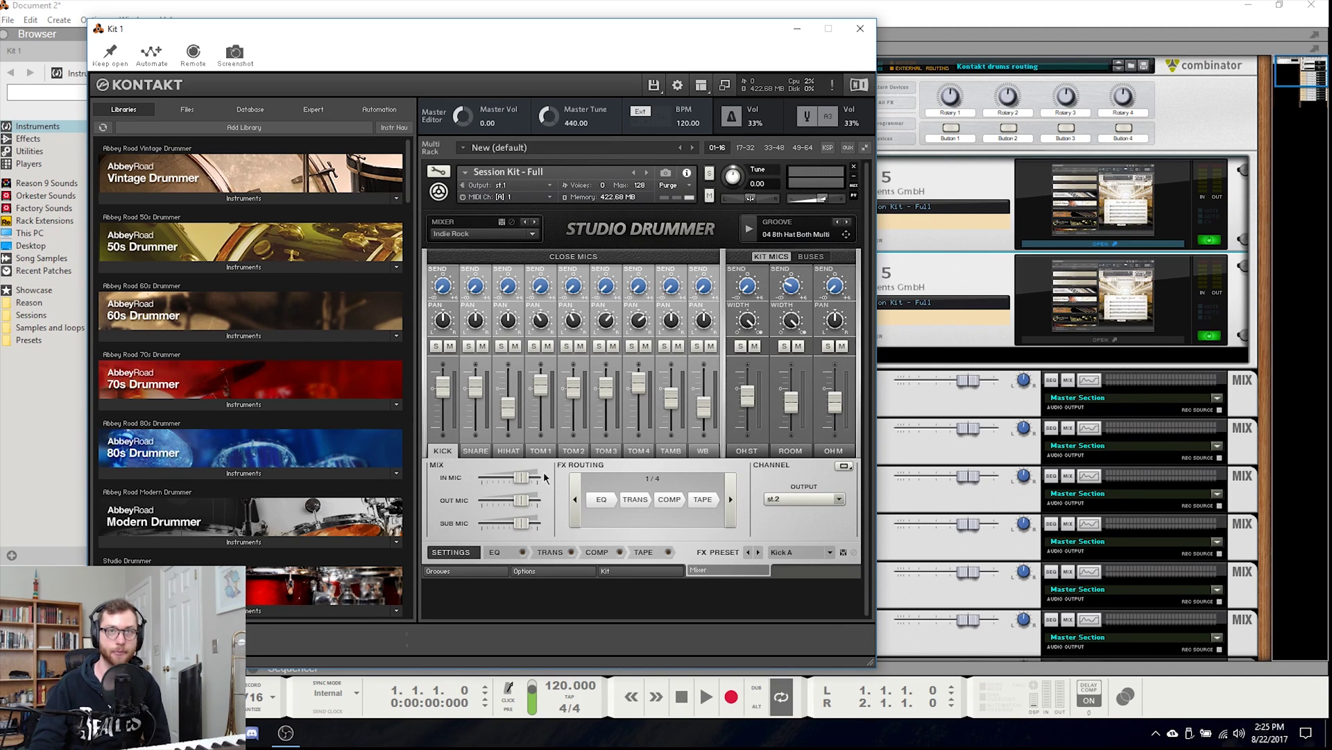
left_click(477, 453)
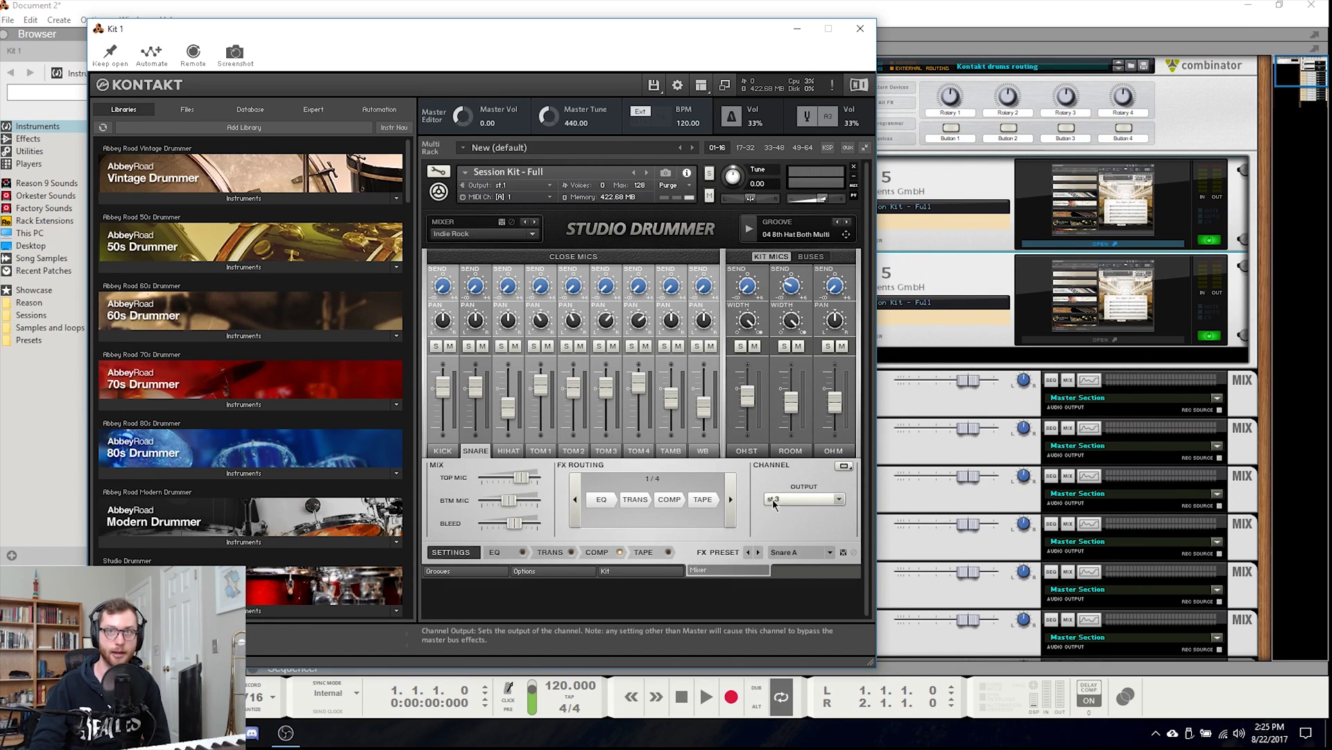
left_click(517, 458)
left_click(545, 452)
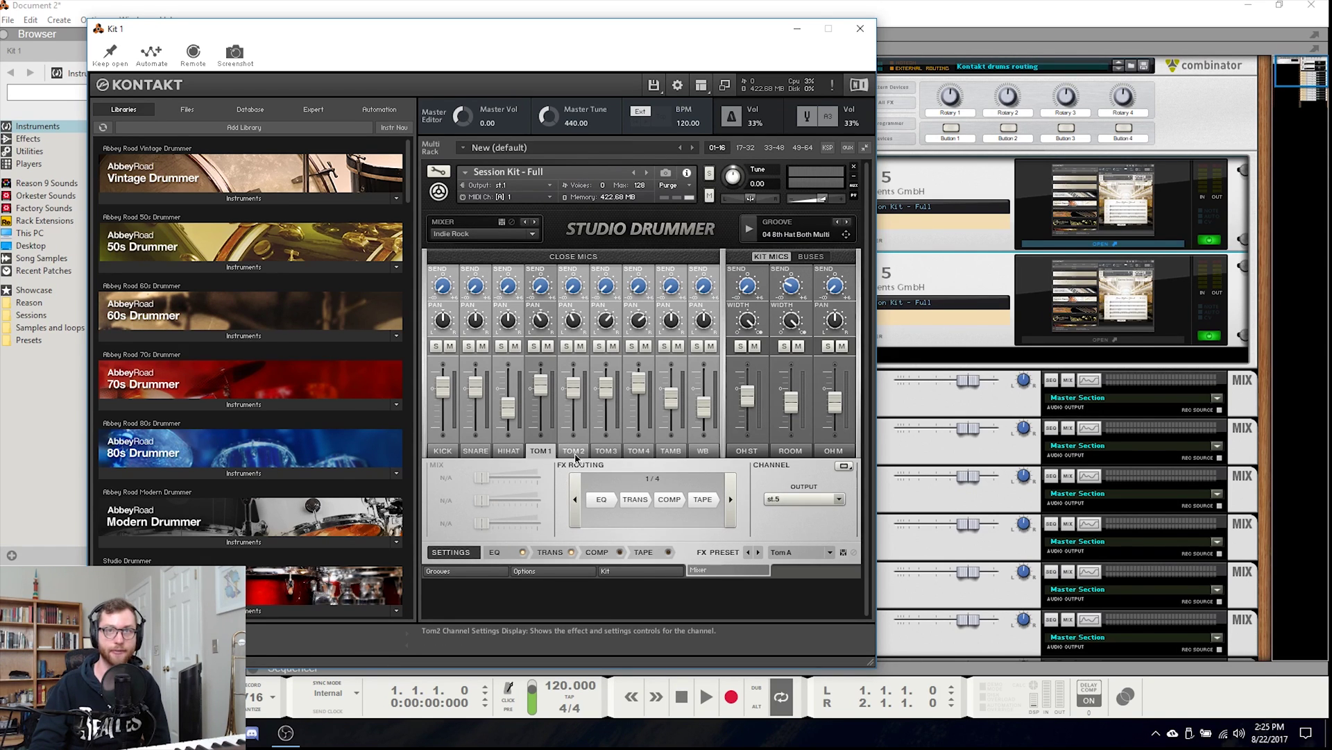
left_click(575, 453)
left_click(607, 453)
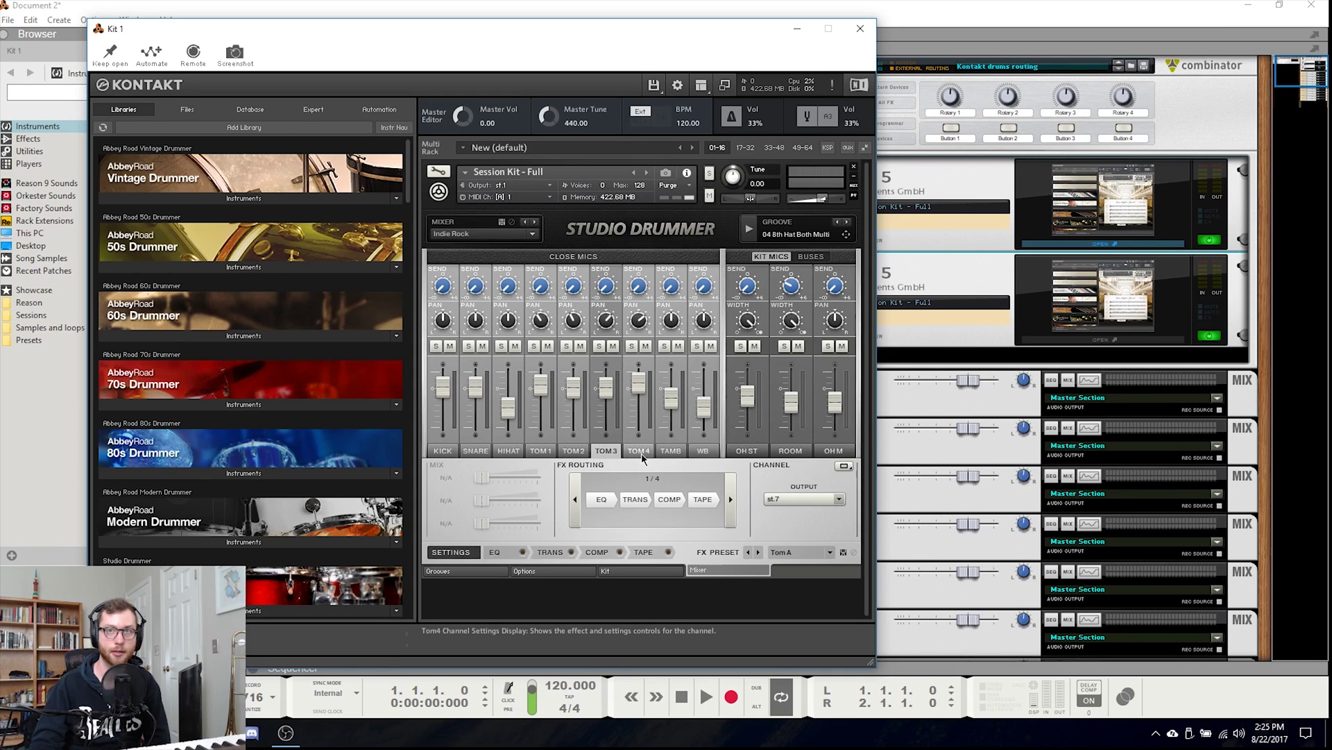
left_click(639, 453)
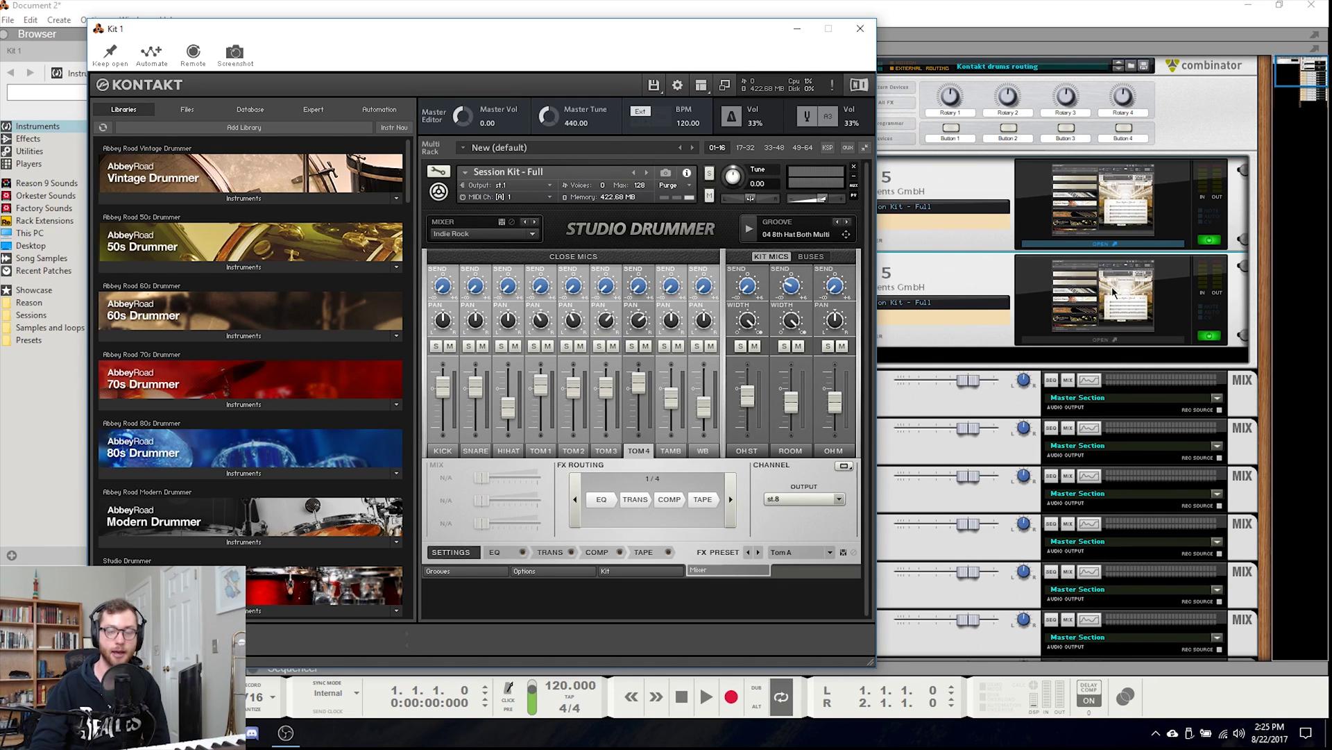
Switch to Kit 2 and check the output routing of the TAMB, WB, OH ST, ROOM and OHM channels
left_click(1112, 286)
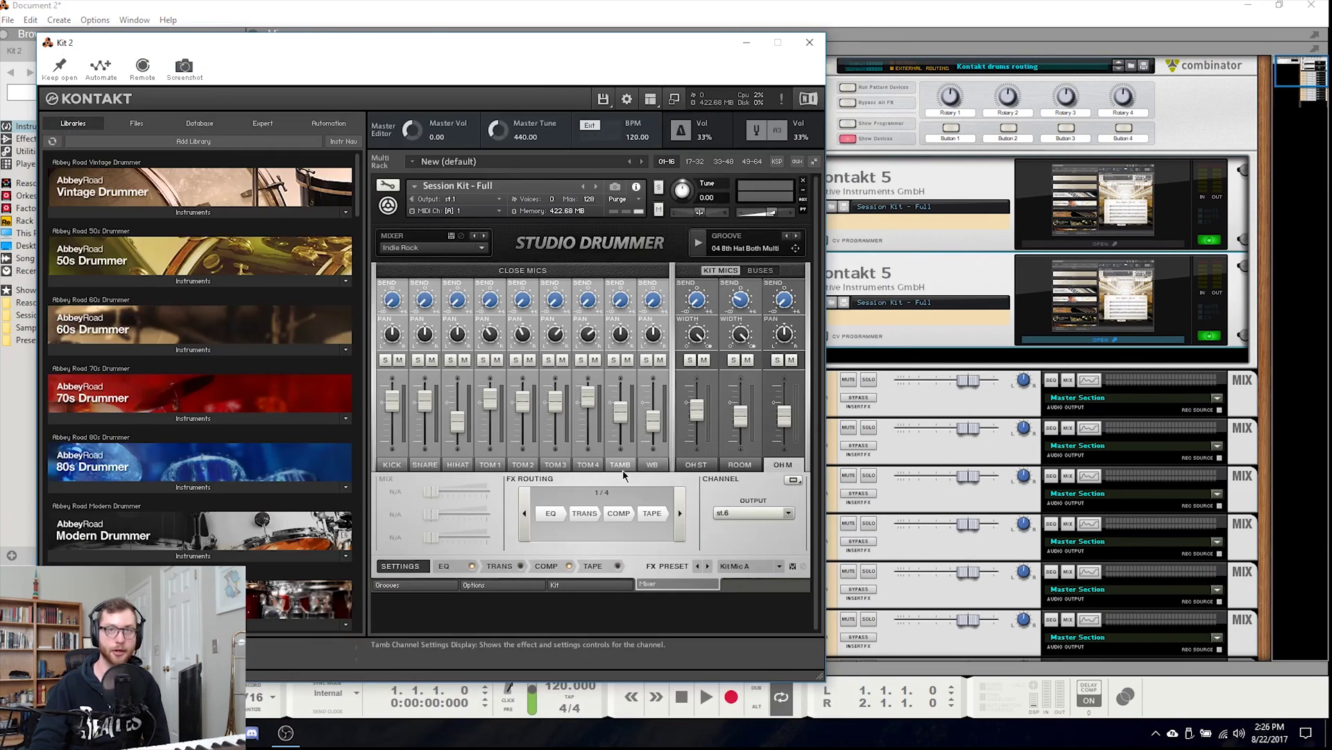
left_click(622, 469)
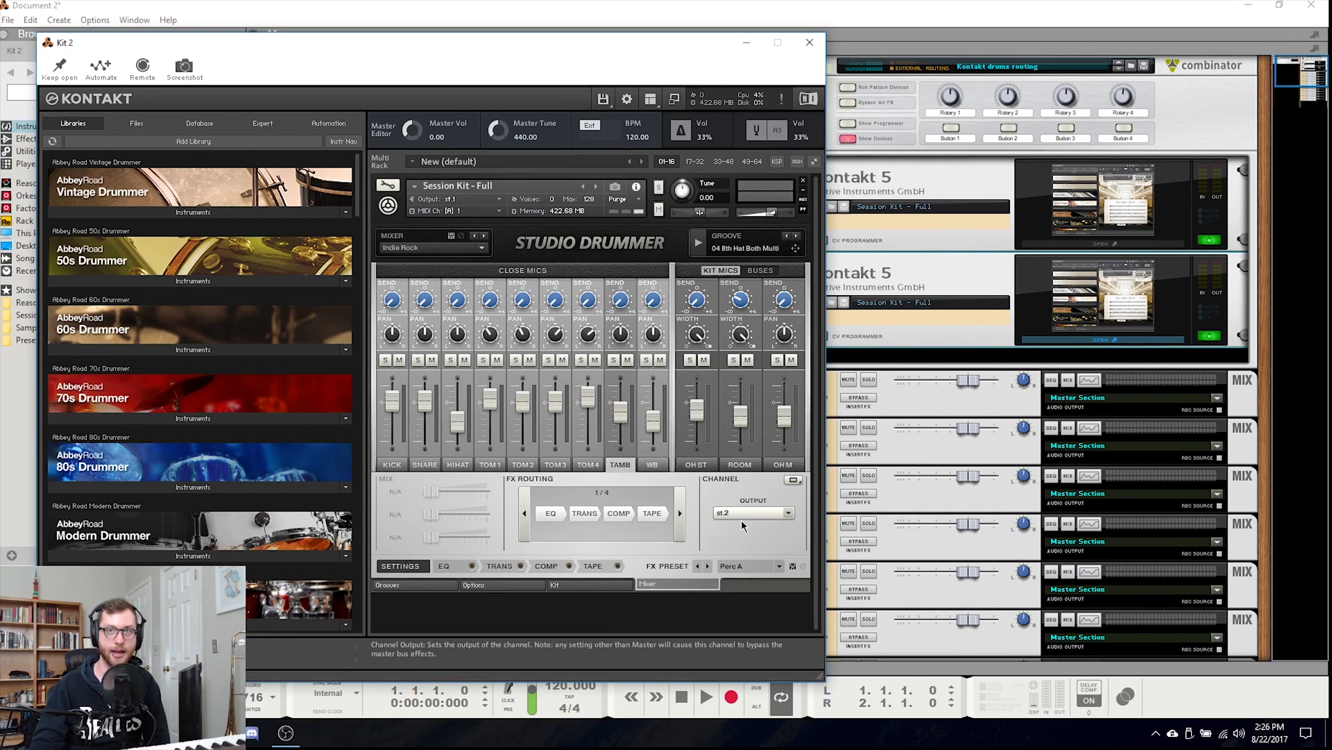
left_click(654, 468)
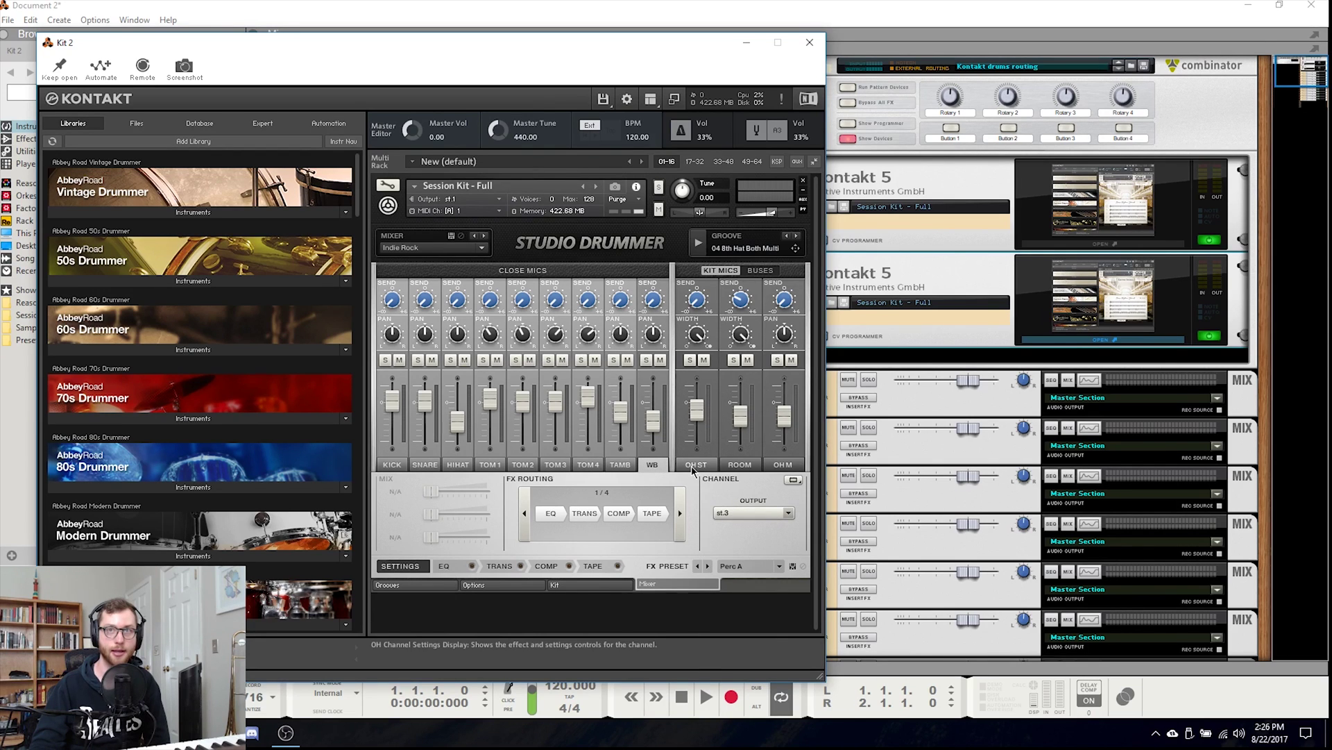
left_click(692, 466)
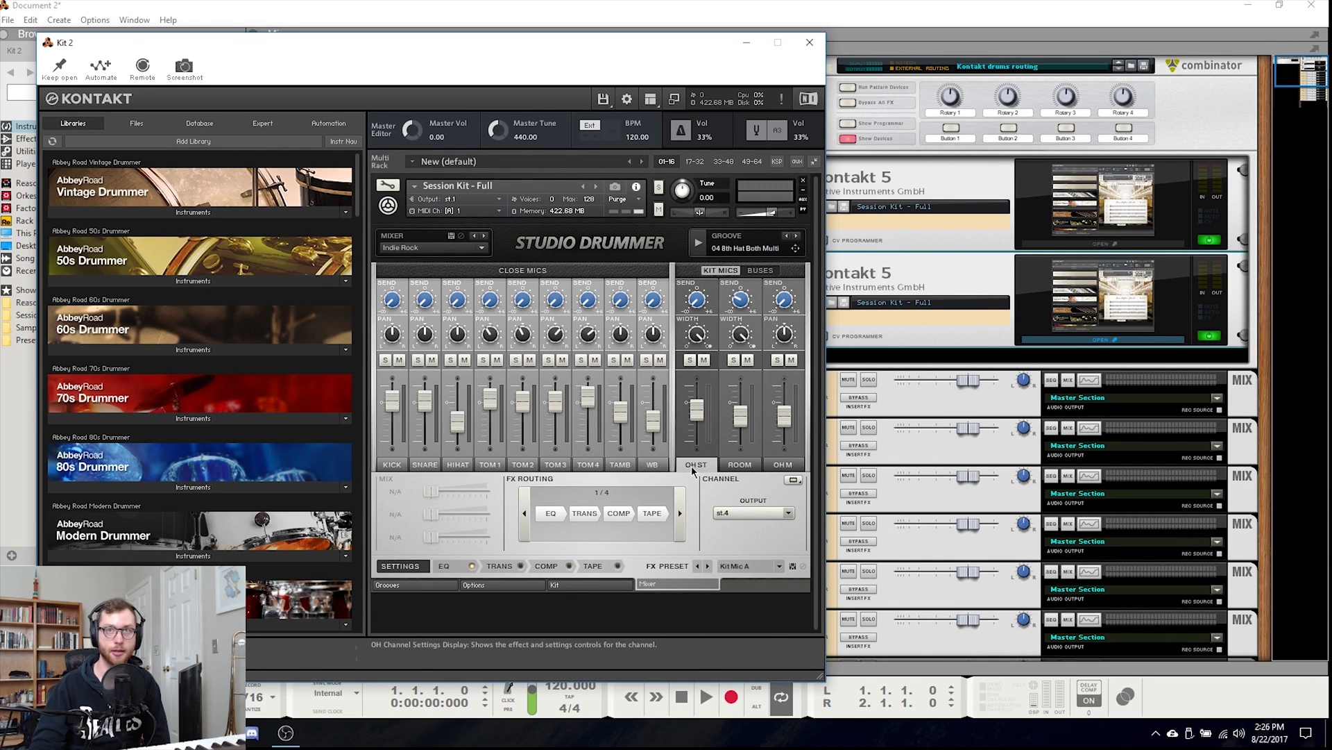
left_click(737, 465)
left_click(783, 465)
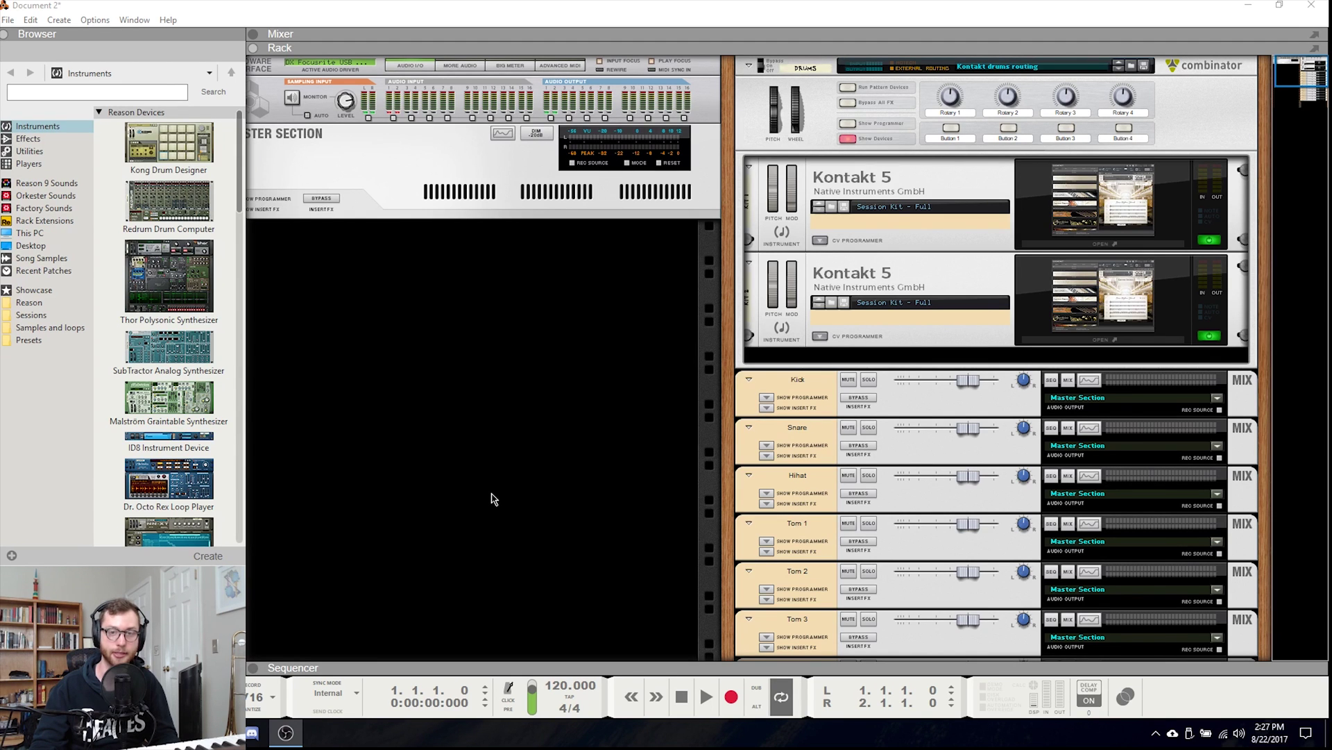
key("Tab")
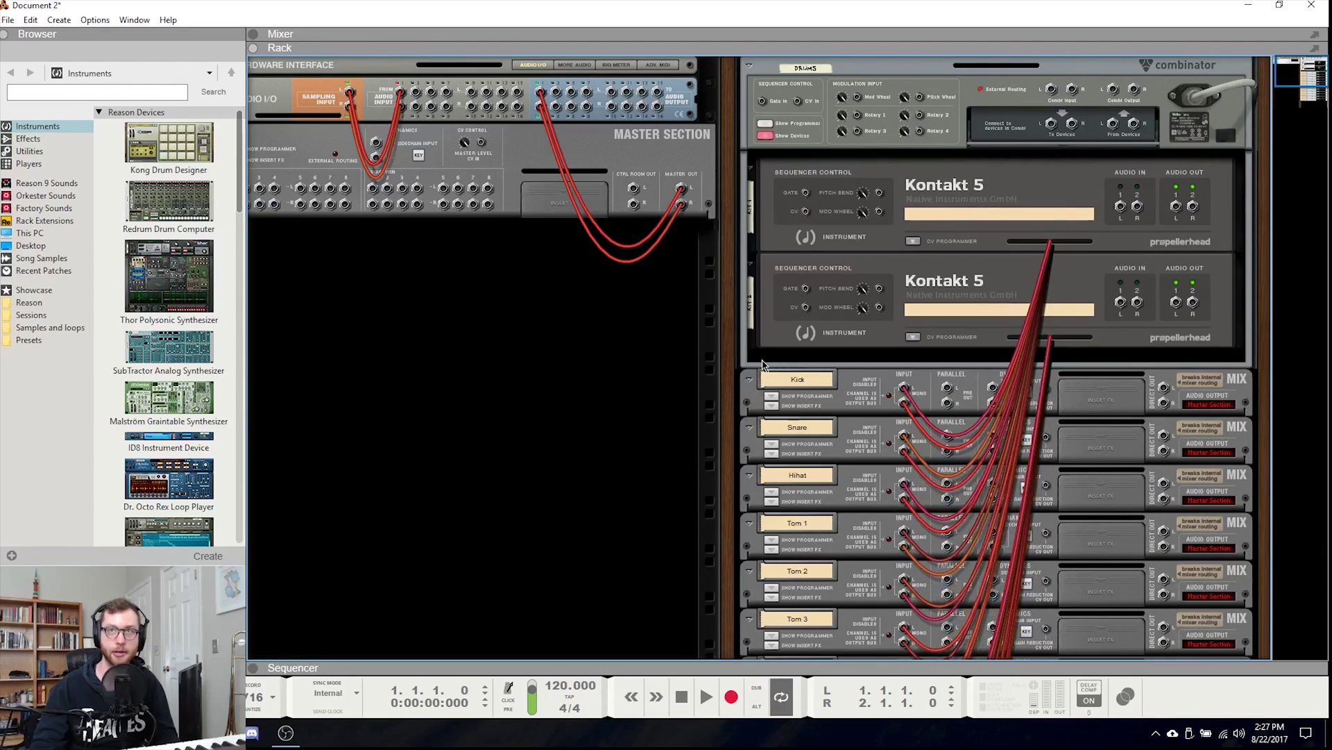
left_click(912, 242)
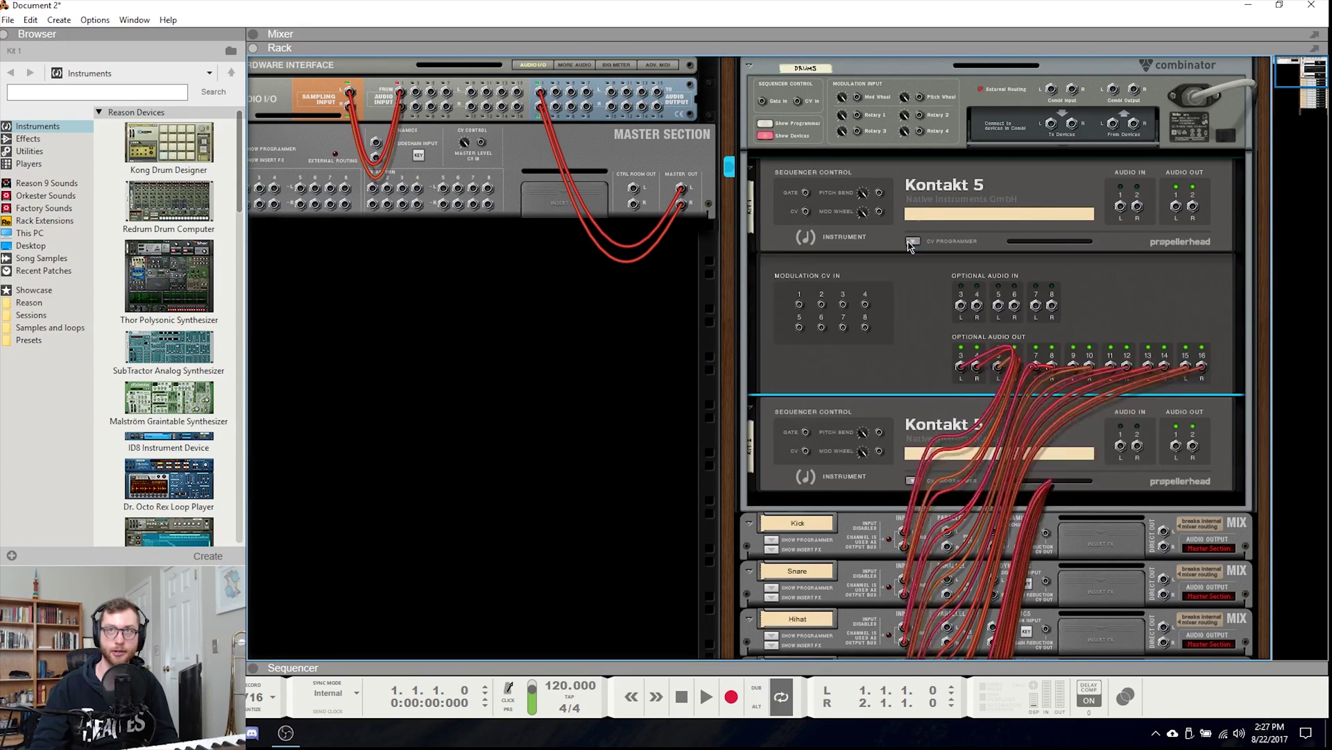
left_click(912, 480)
scroll(625, 413, "down", 2)
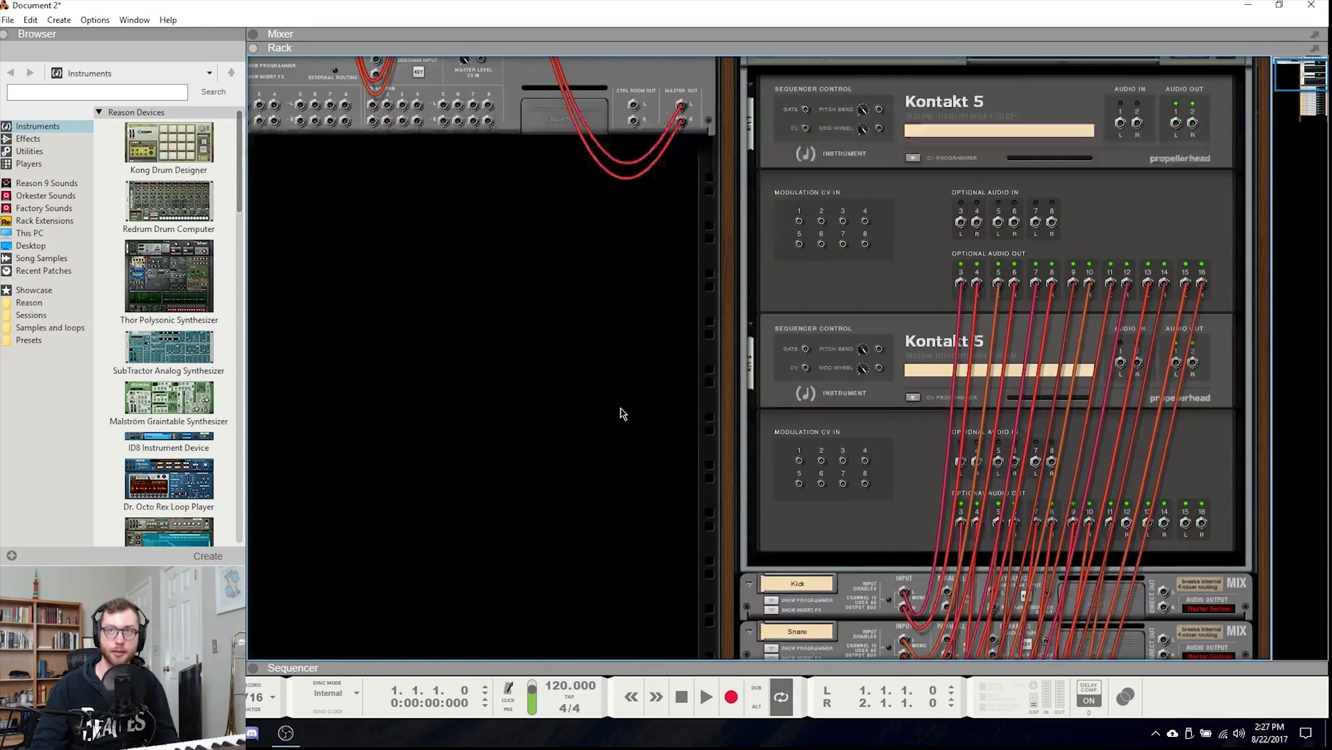
scroll(620, 412, "up", 1)
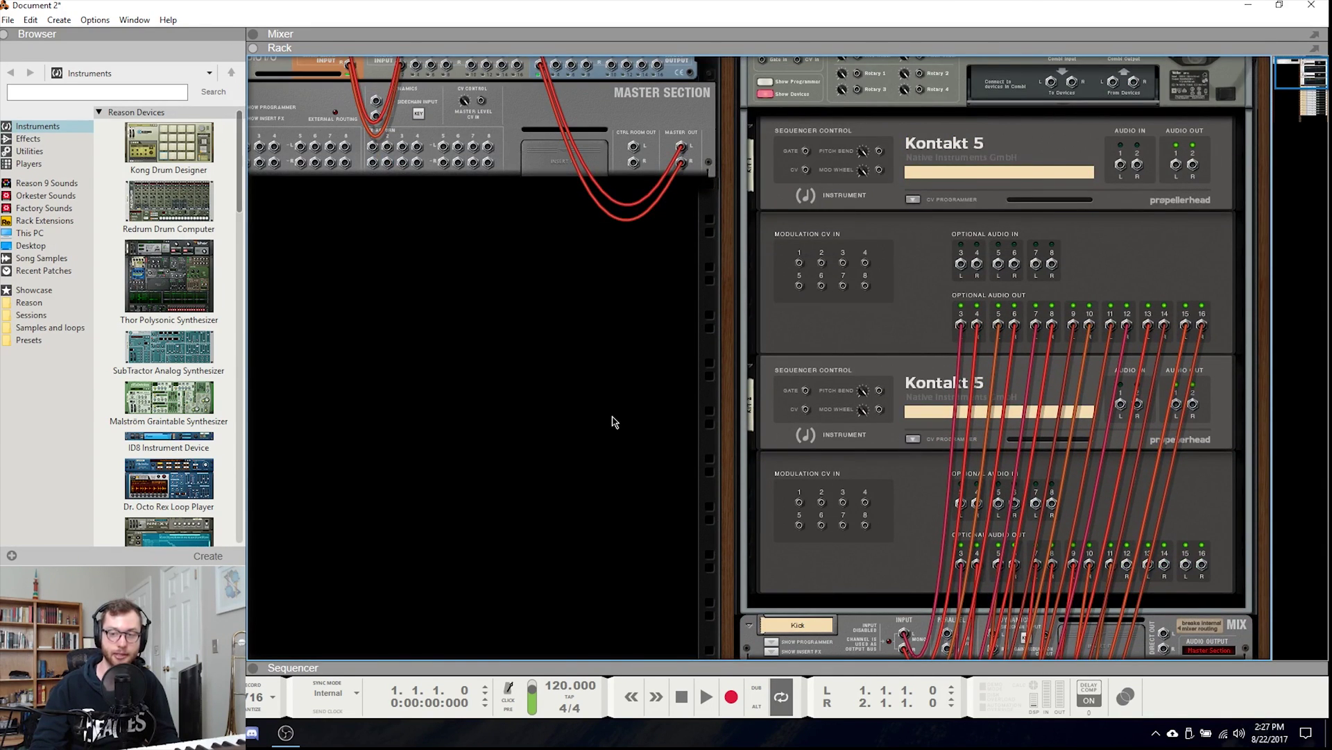
scroll(607, 444, "up", 1)
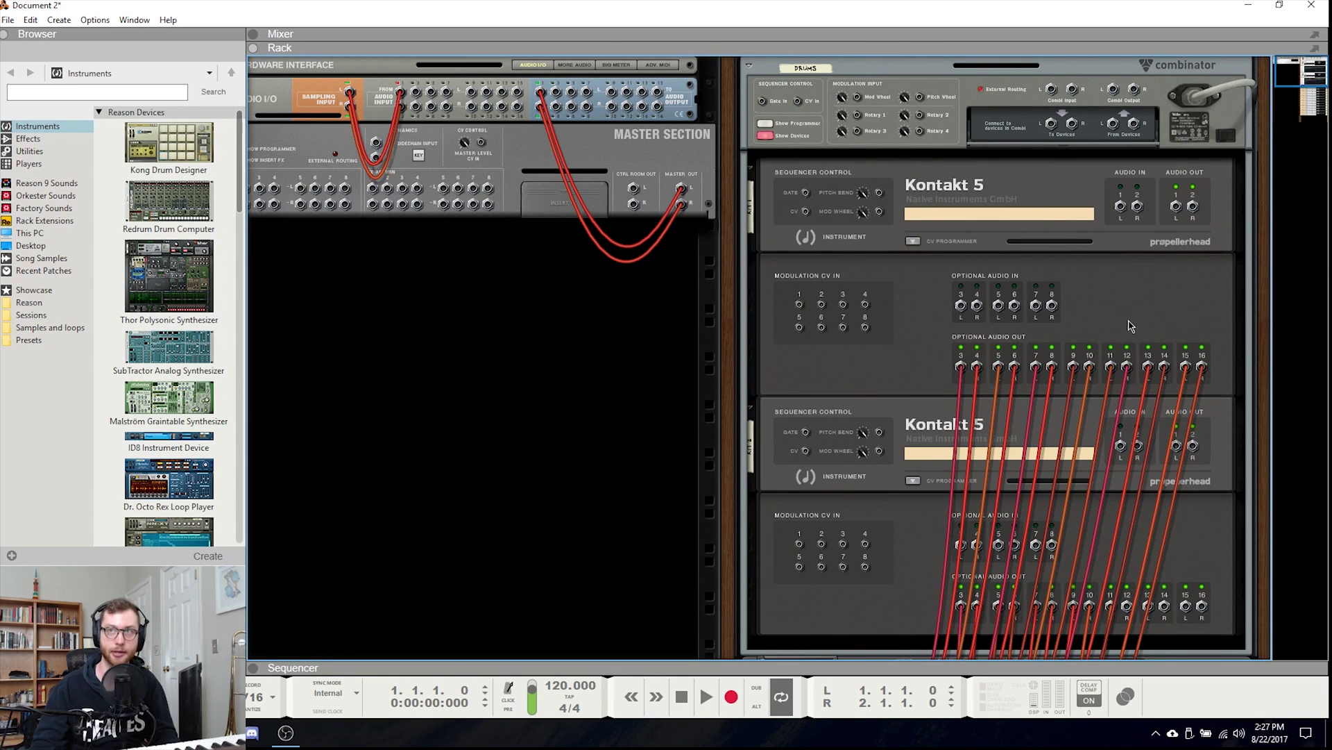
scroll(1201, 362, "down", 4)
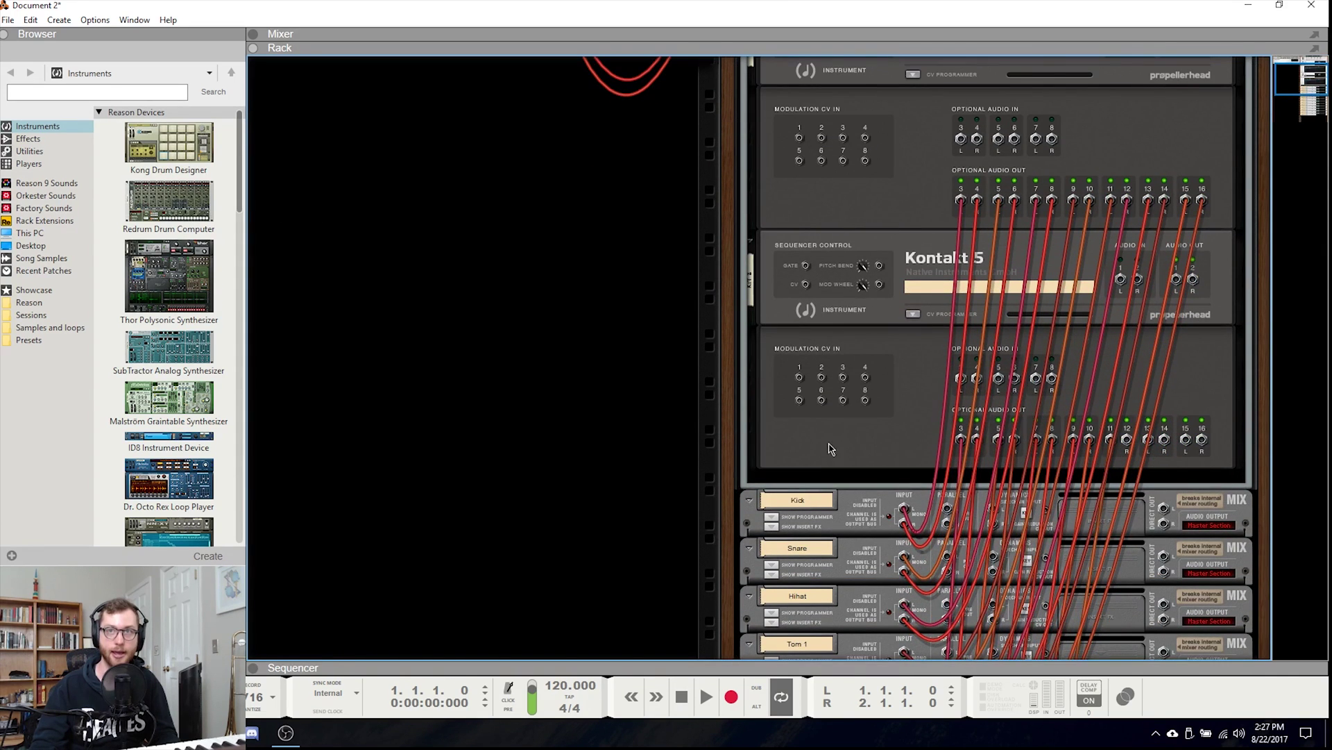
scroll(875, 309, "up", 1)
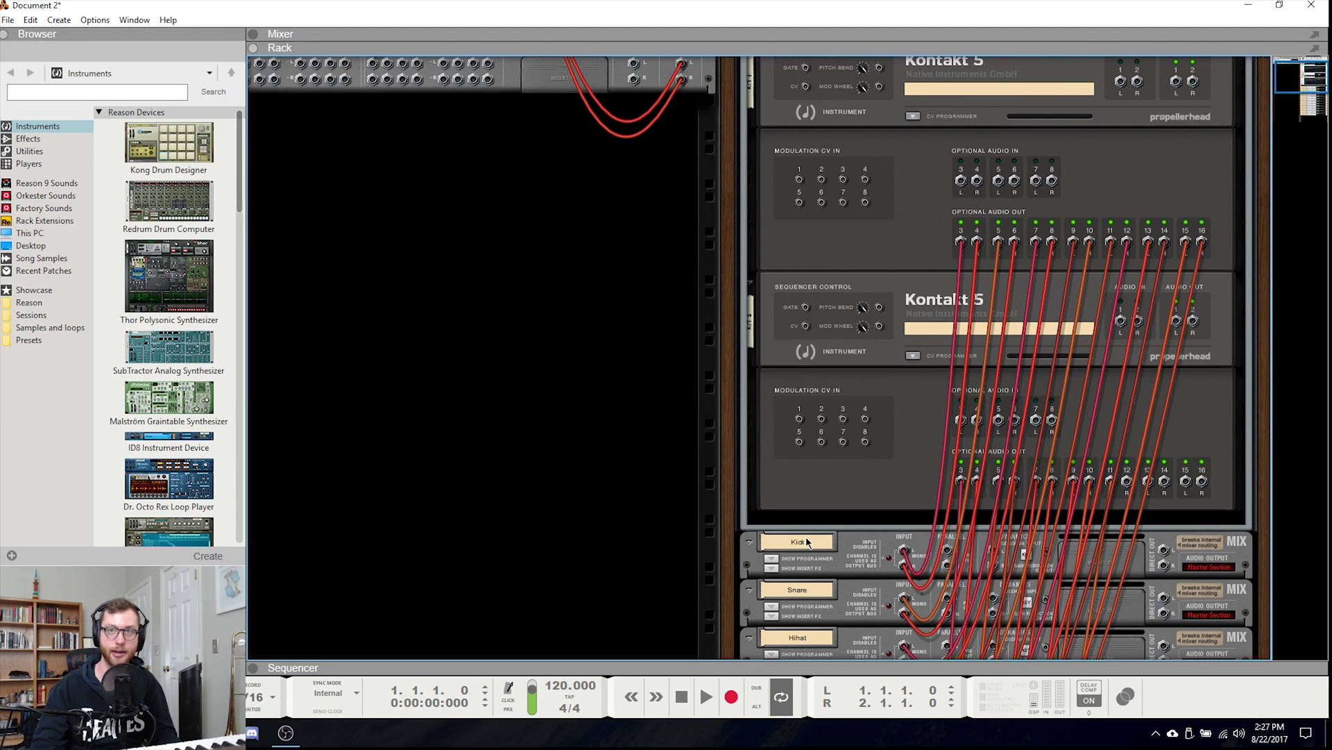
scroll(824, 542, "down", 10)
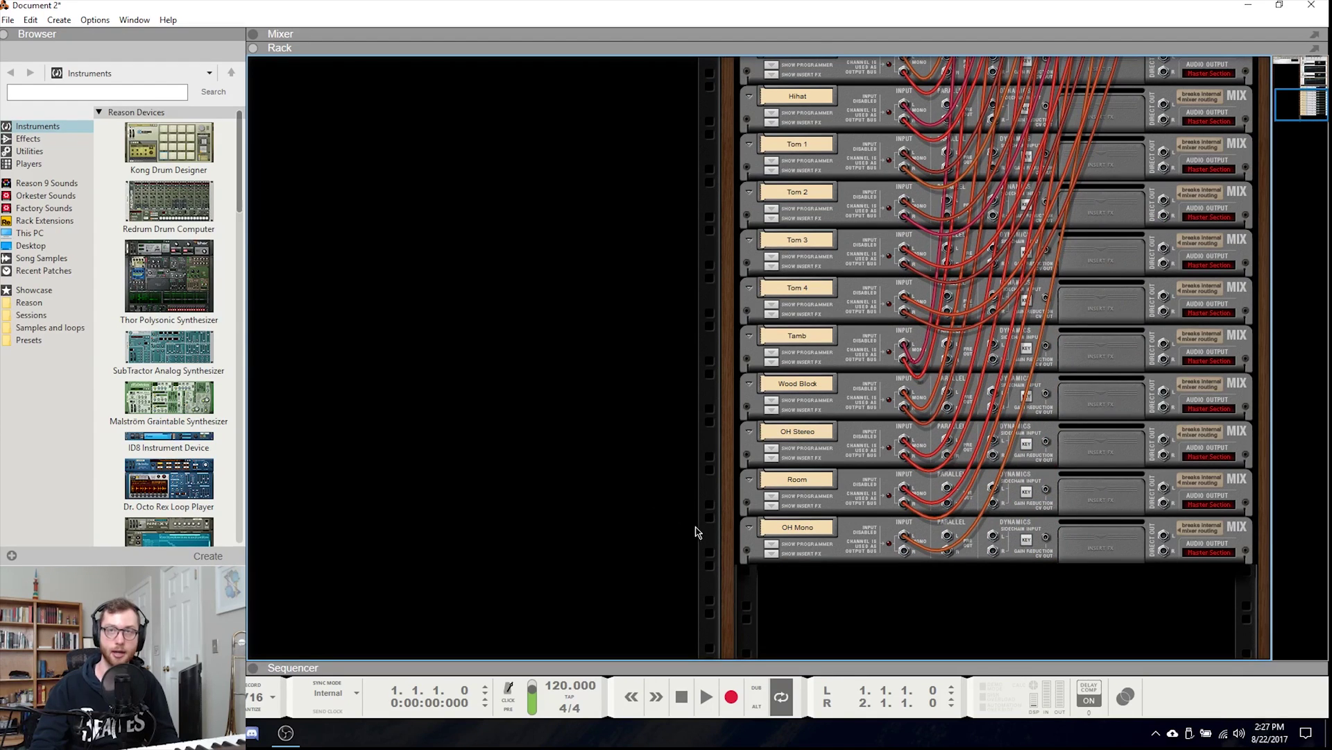
scroll(707, 532, "up", 5)
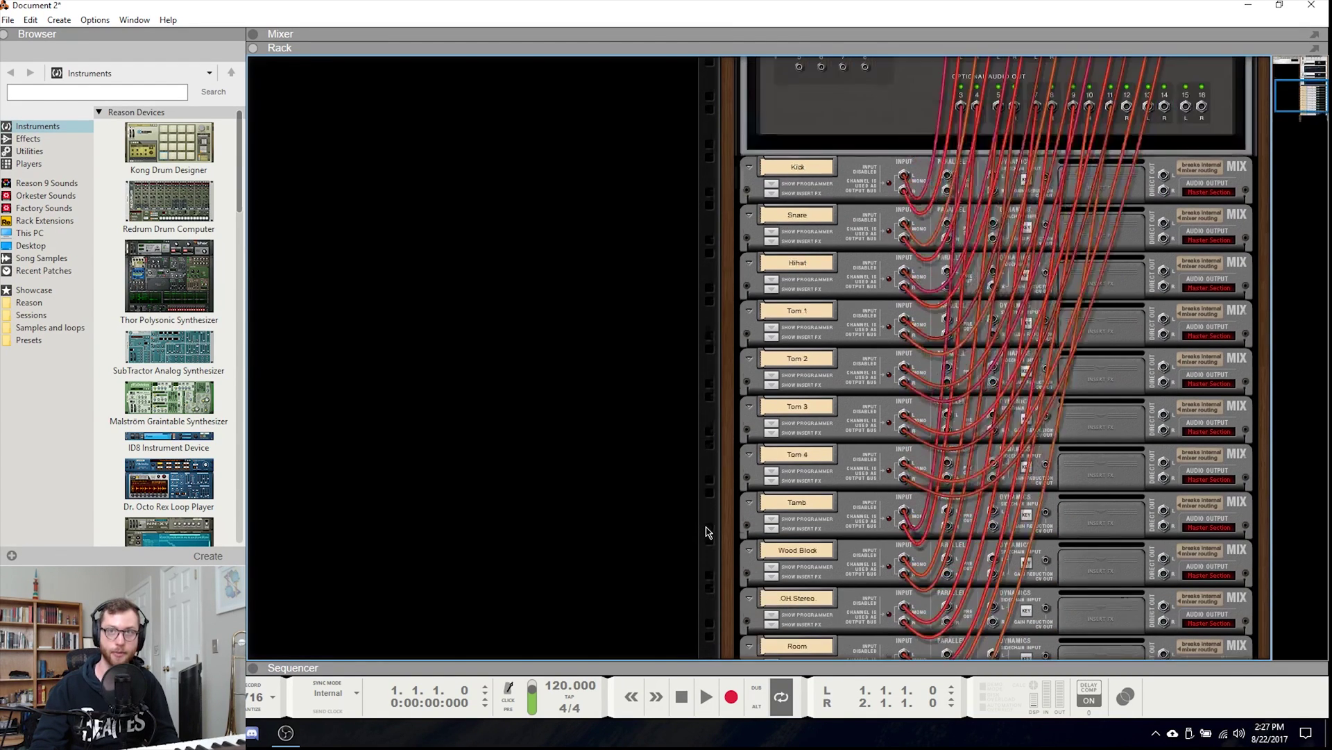
scroll(708, 531, "down", 4)
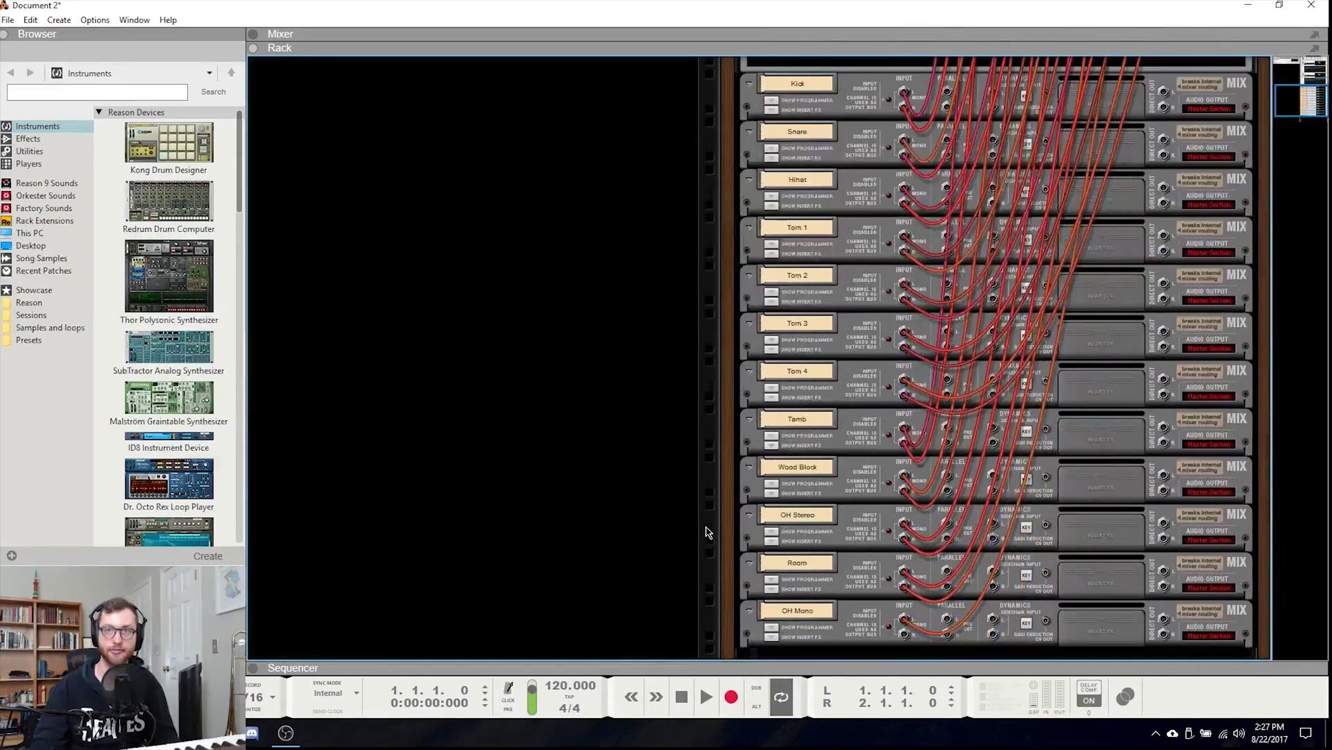
scroll(702, 589, "up", 2)
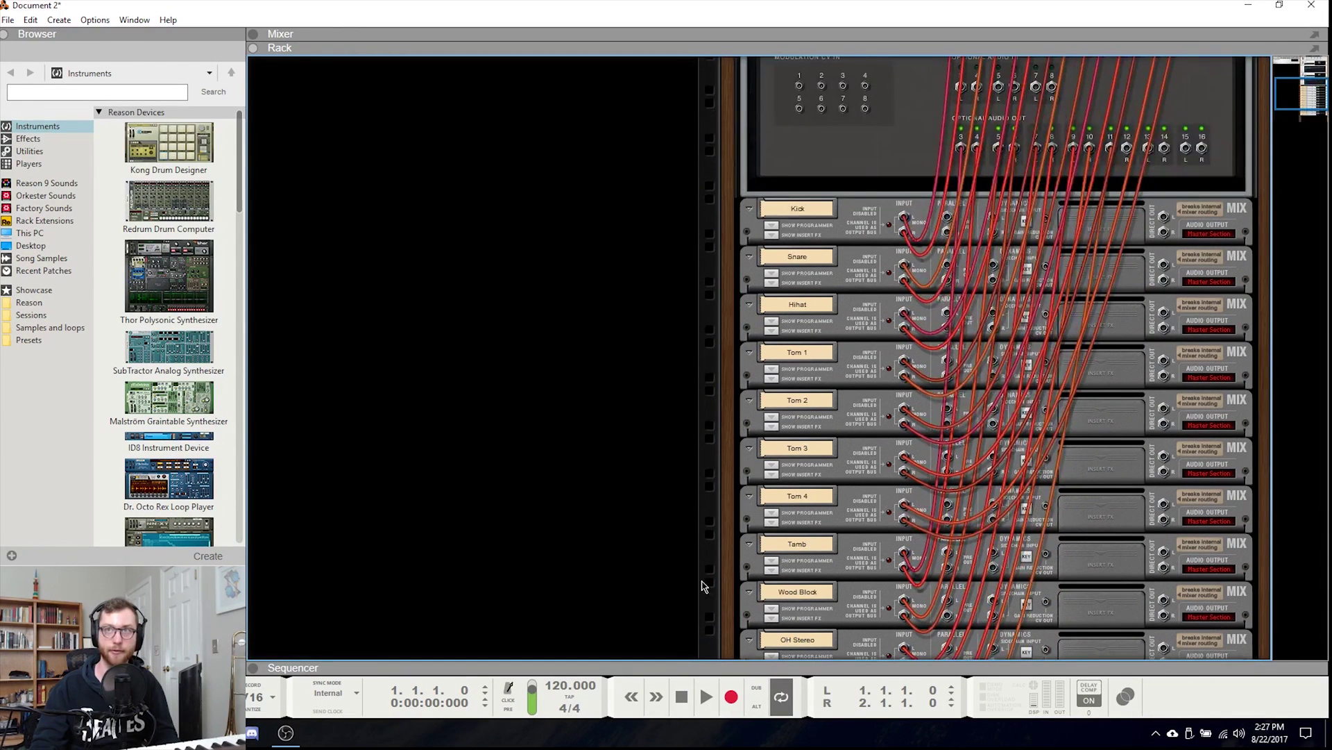
scroll(703, 585, "down", 4)
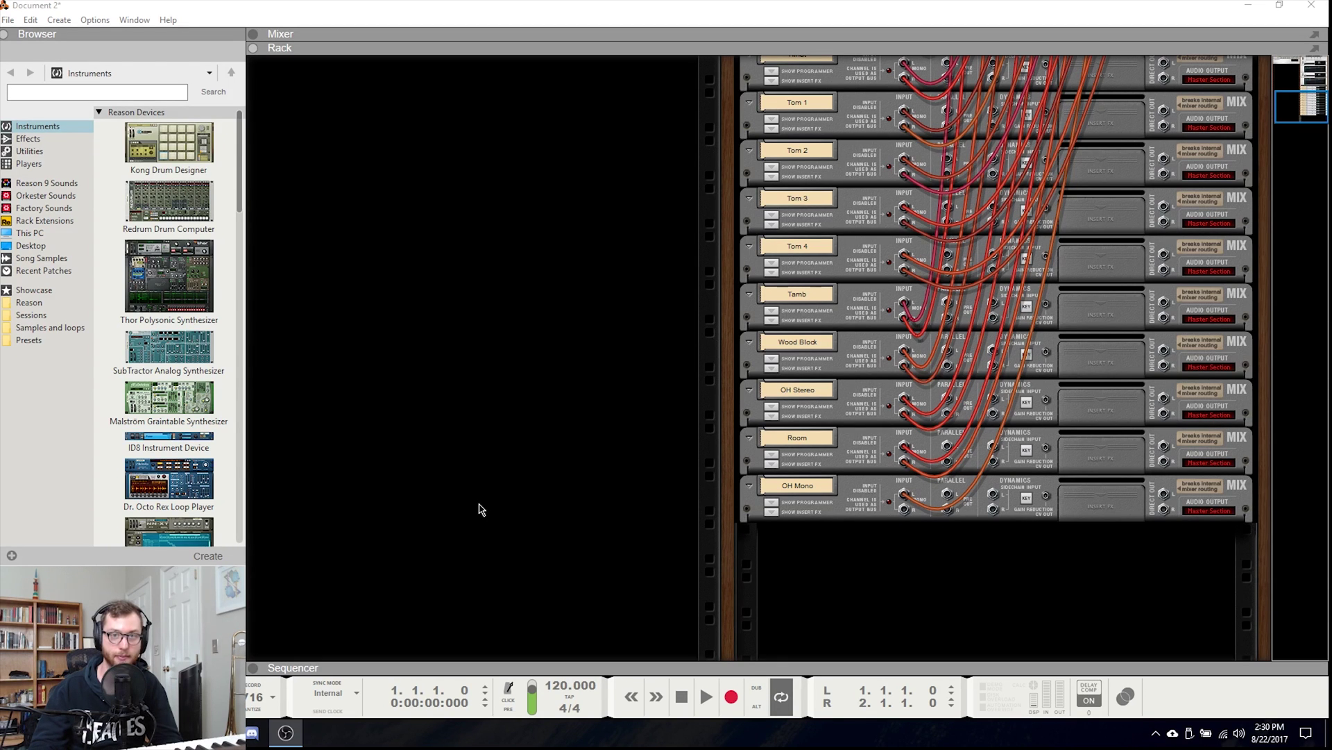
scroll(481, 542, "up", 6)
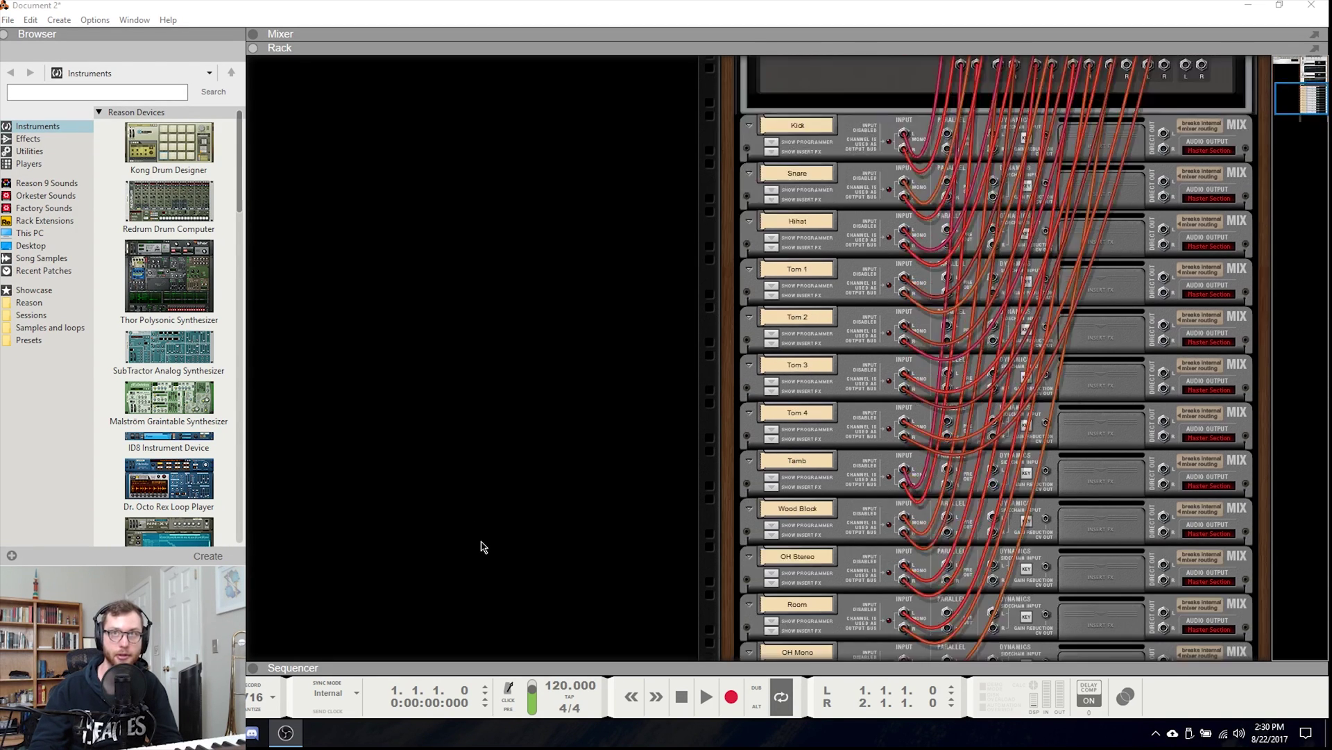
scroll(490, 546, "up", 2)
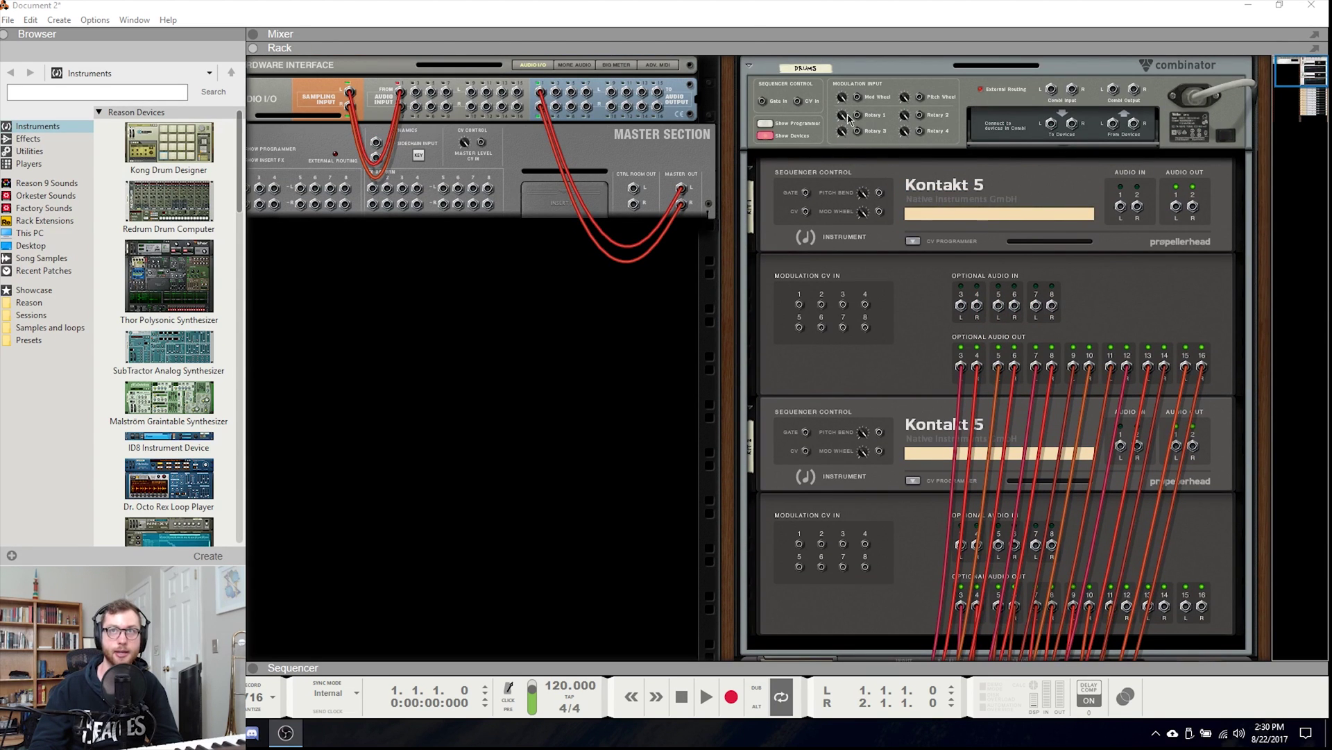
scroll(612, 351, "down", 8)
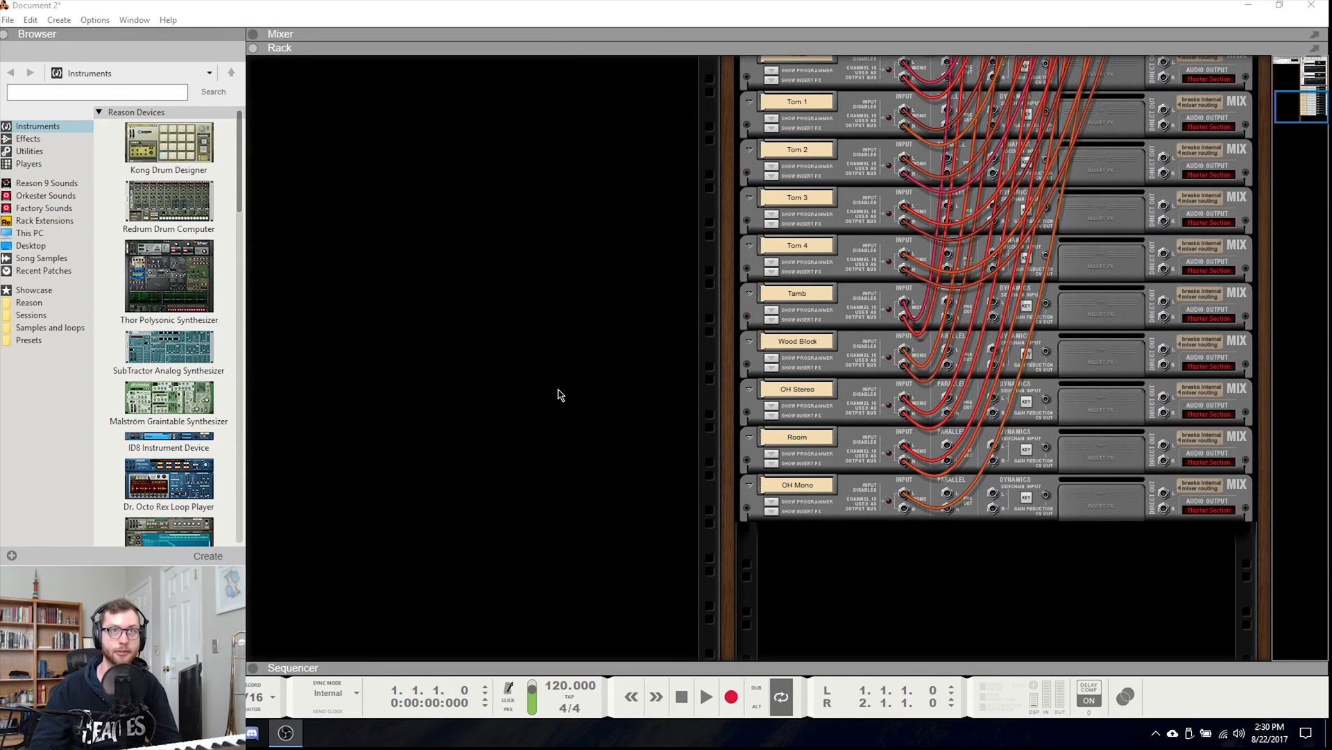
key("F7")
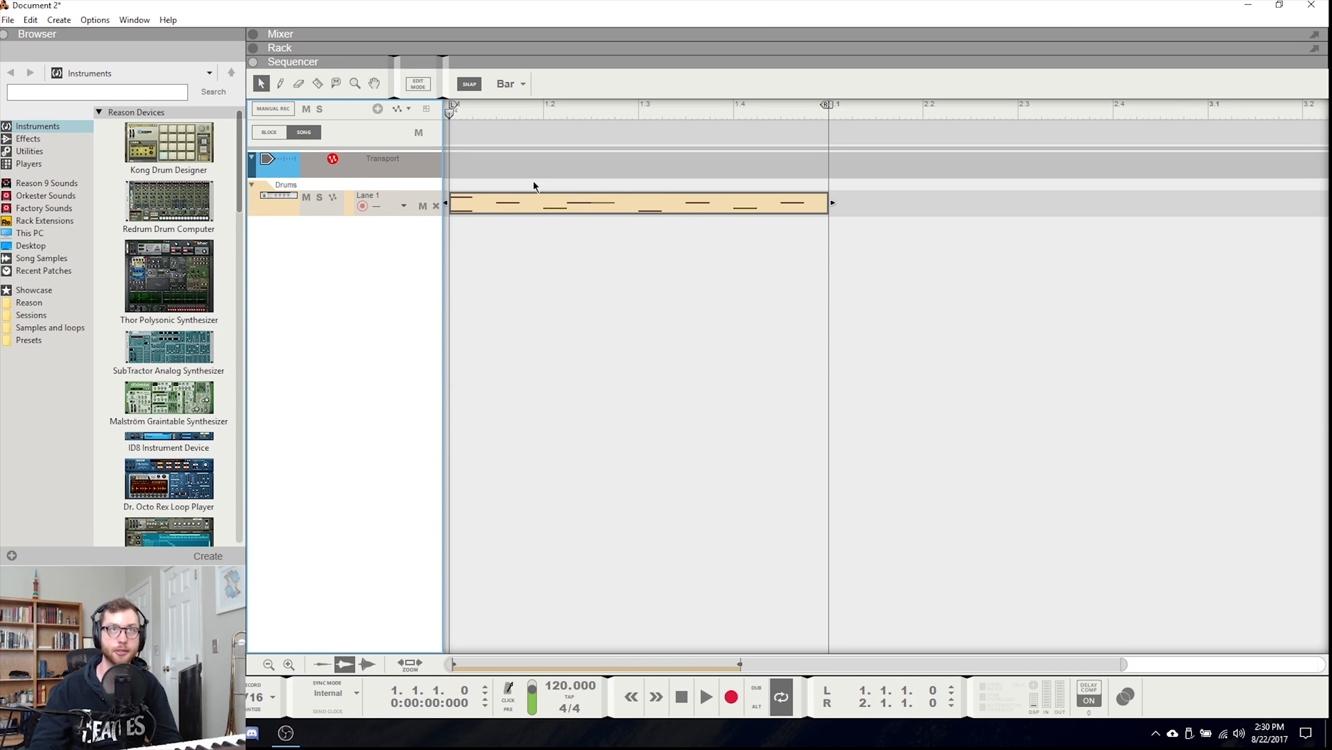
Cycle the main area through the rack (F6) and mixer (F5), ending on the Sequencer (F7)
left_click(254, 62)
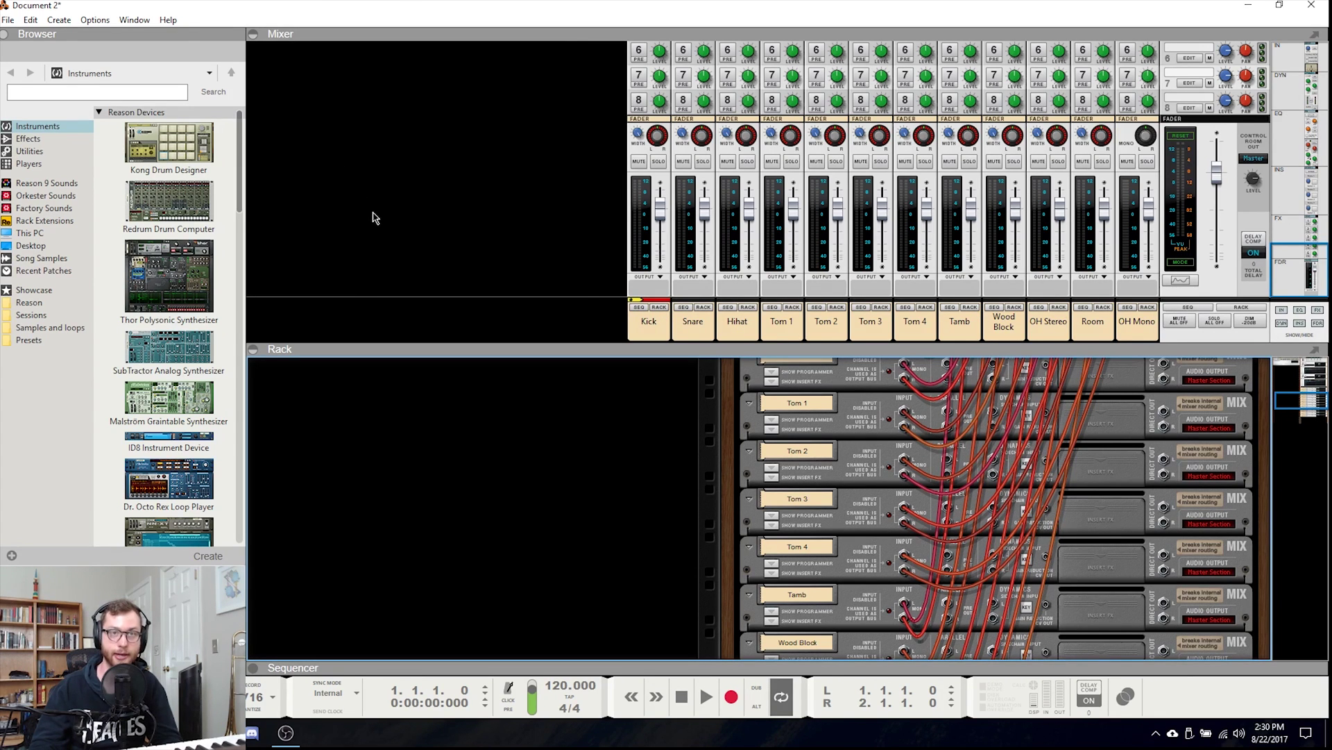
key("F6")
key("F5")
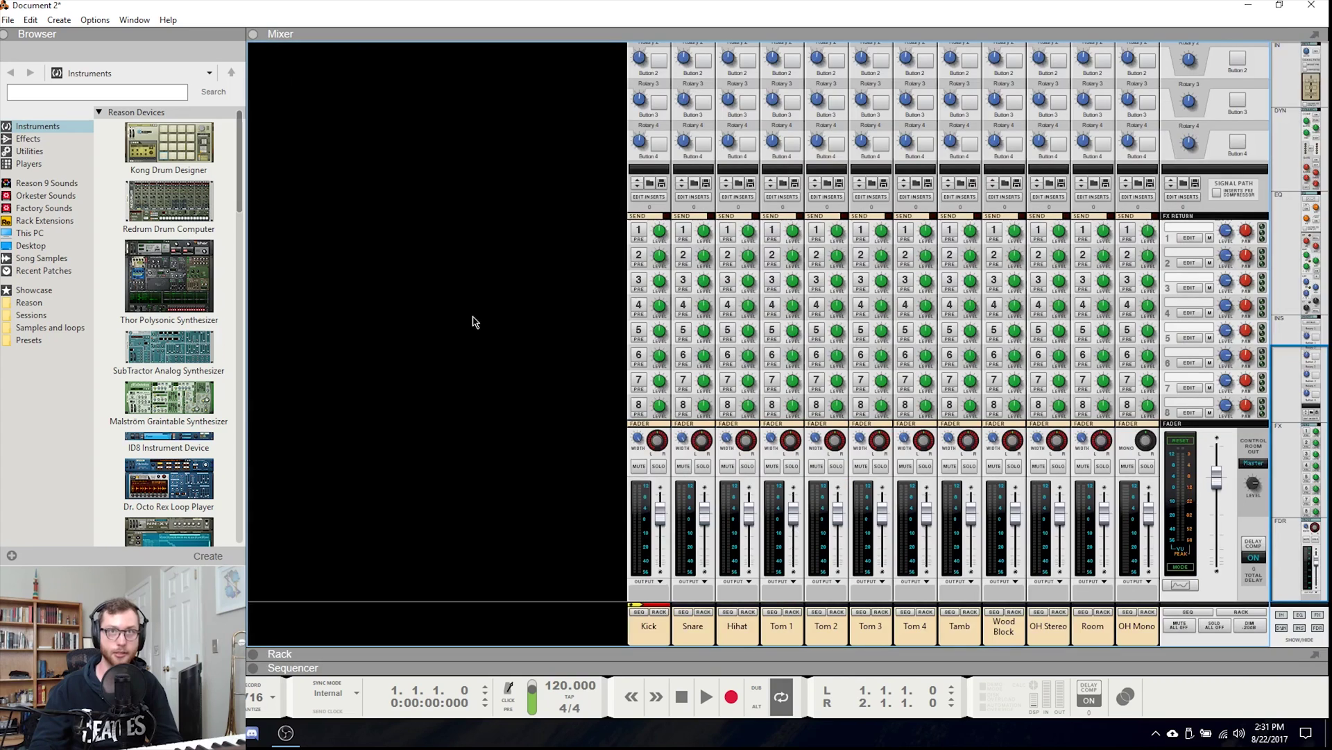
key("F7")
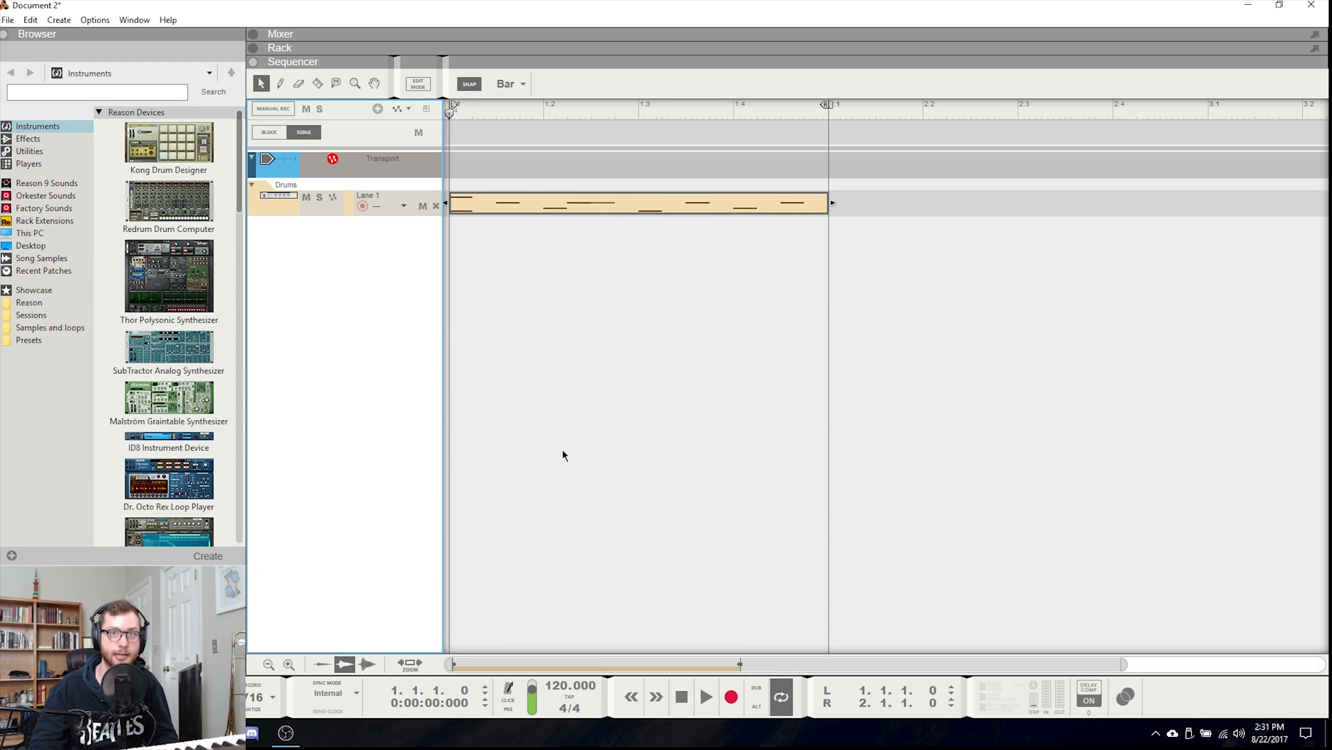
key("space")
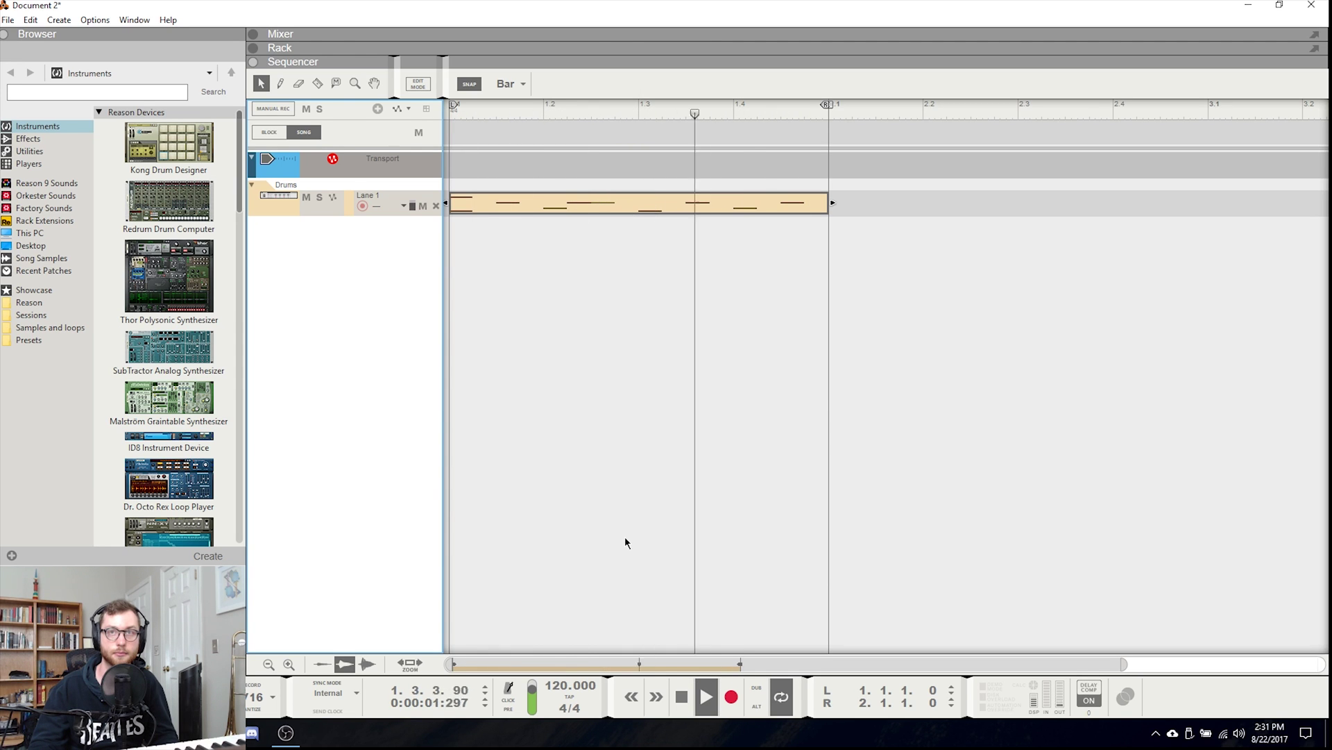
key("space")
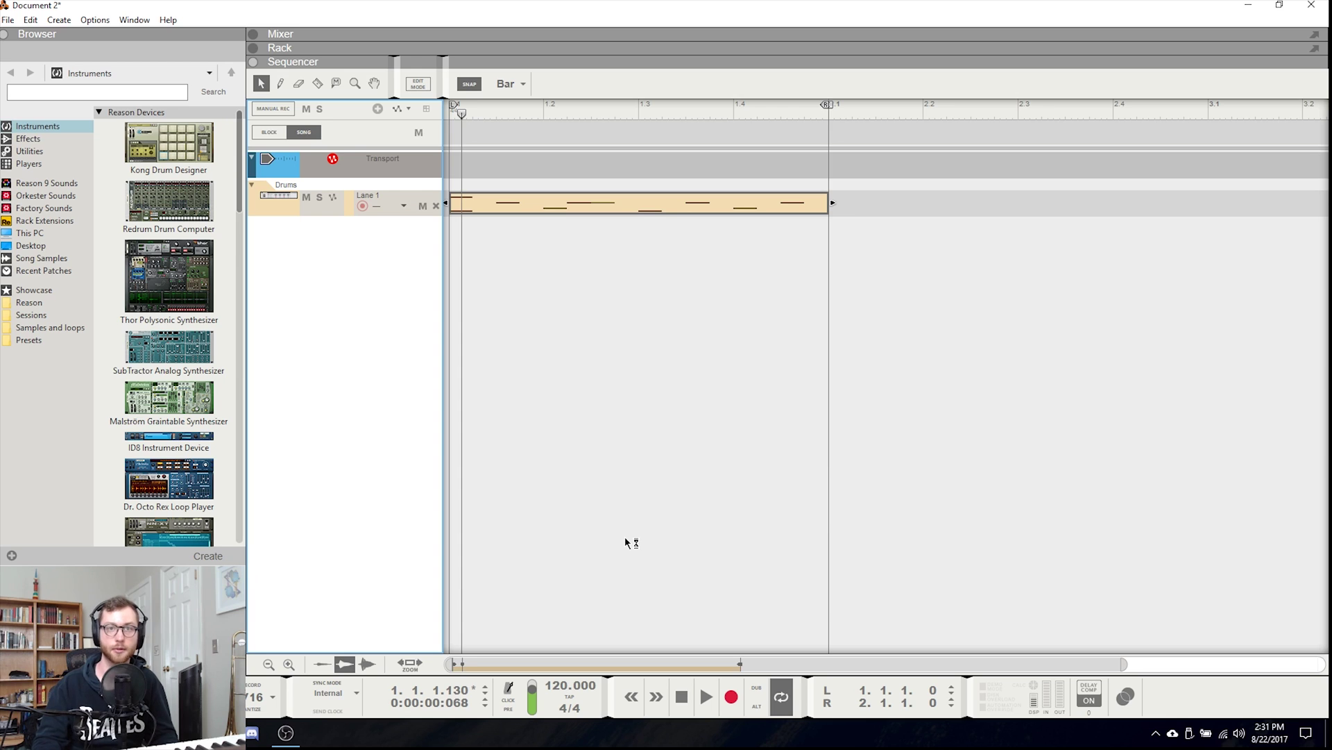
key("KP_0")
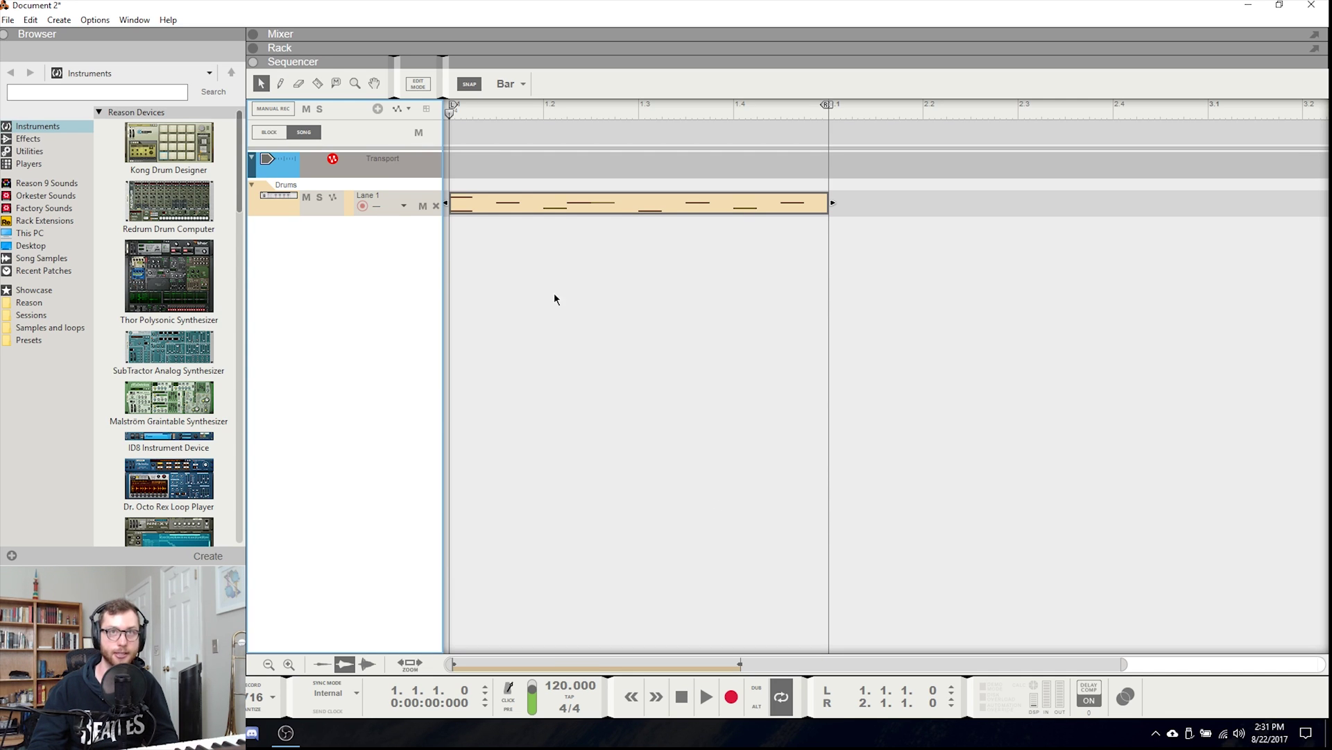
Bounce the Kick, Snare and Hihat mixer channels to new audio tracks with original channels muted
left_click(8, 22)
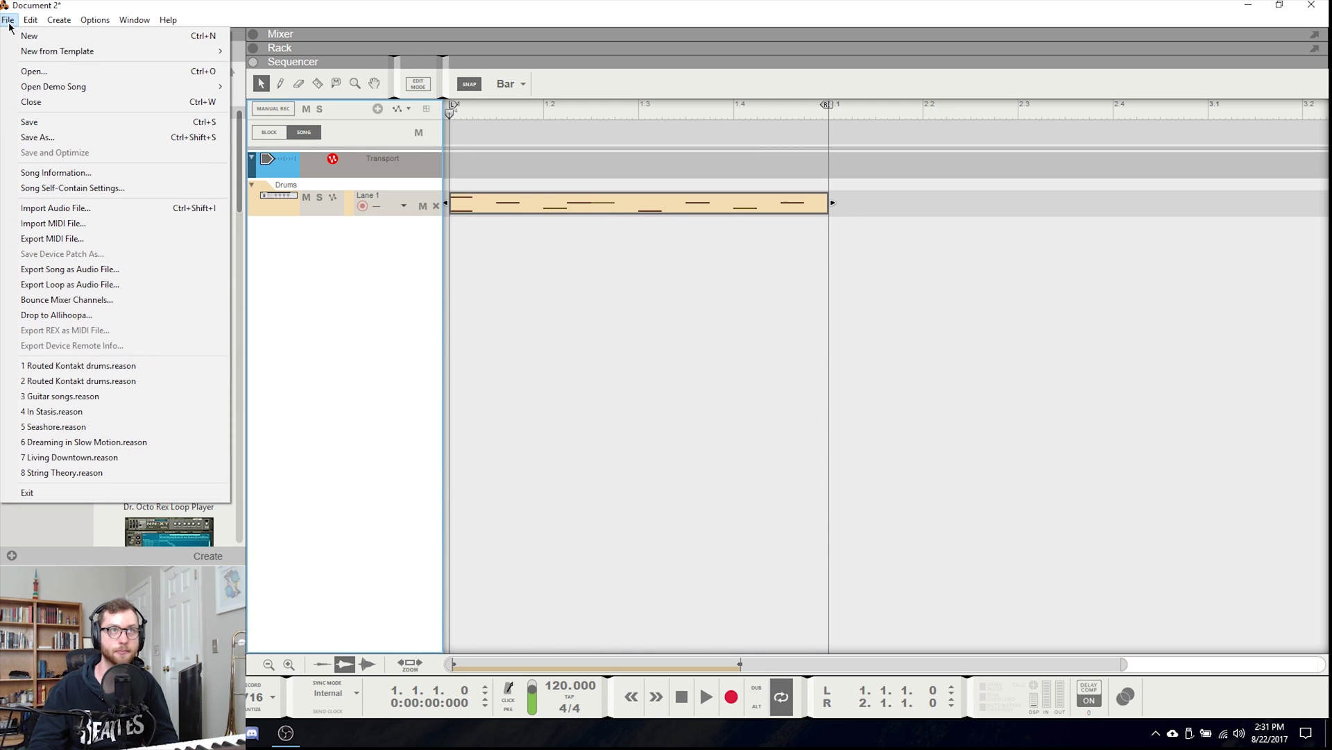
left_click(46, 300)
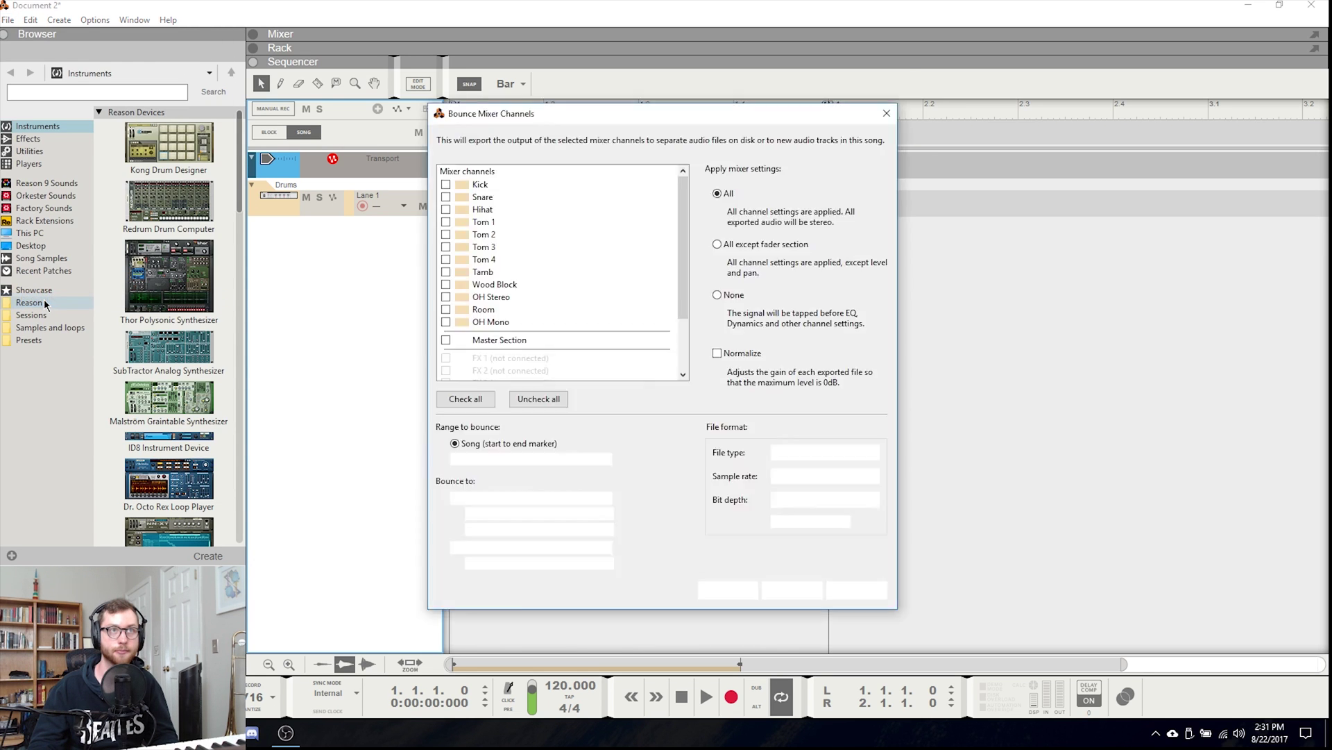
left_click(445, 184)
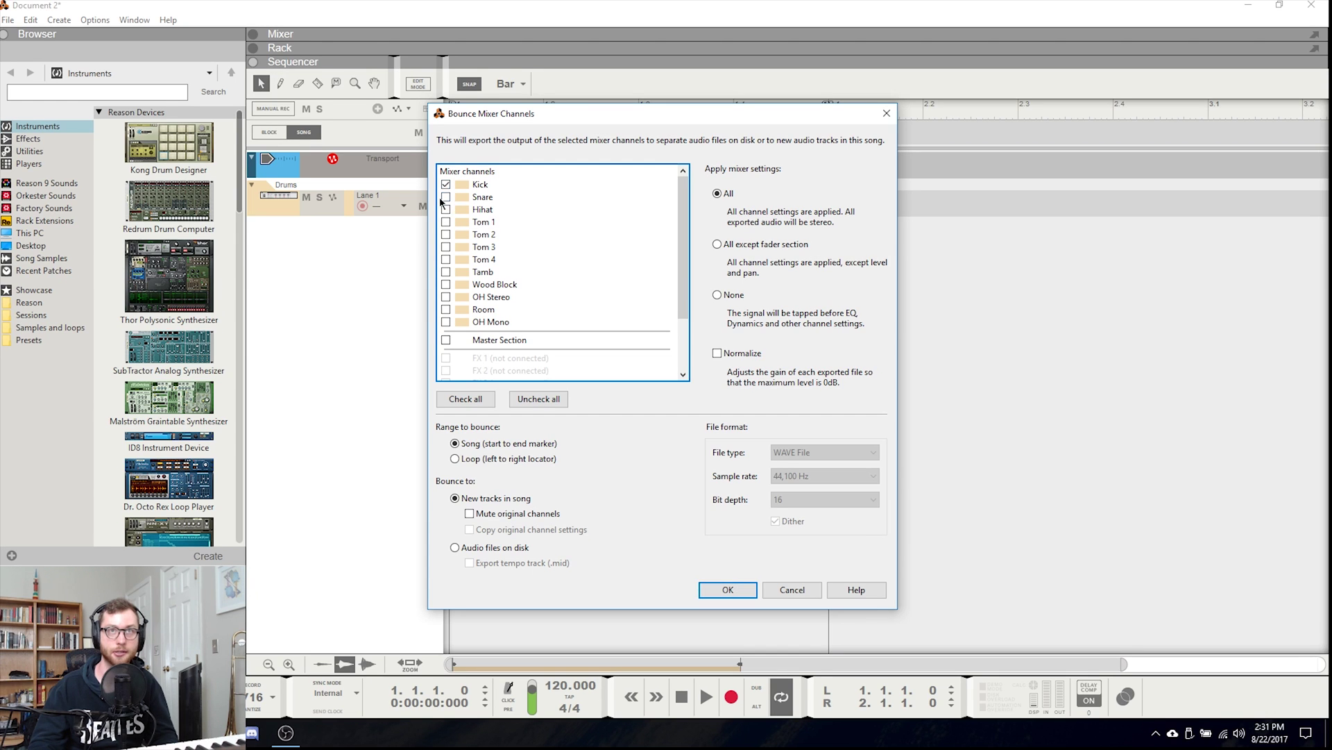
left_click(446, 197)
left_click(445, 210)
left_click(470, 513)
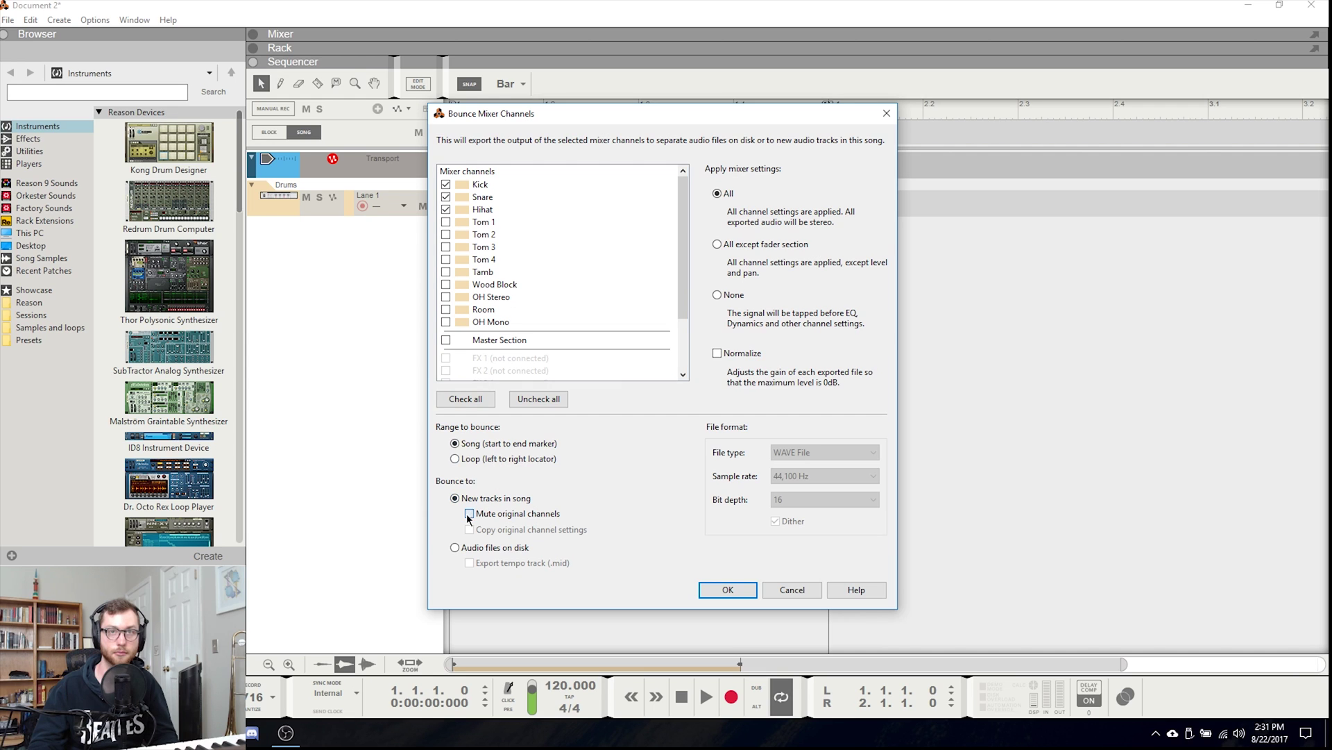
left_click(717, 592)
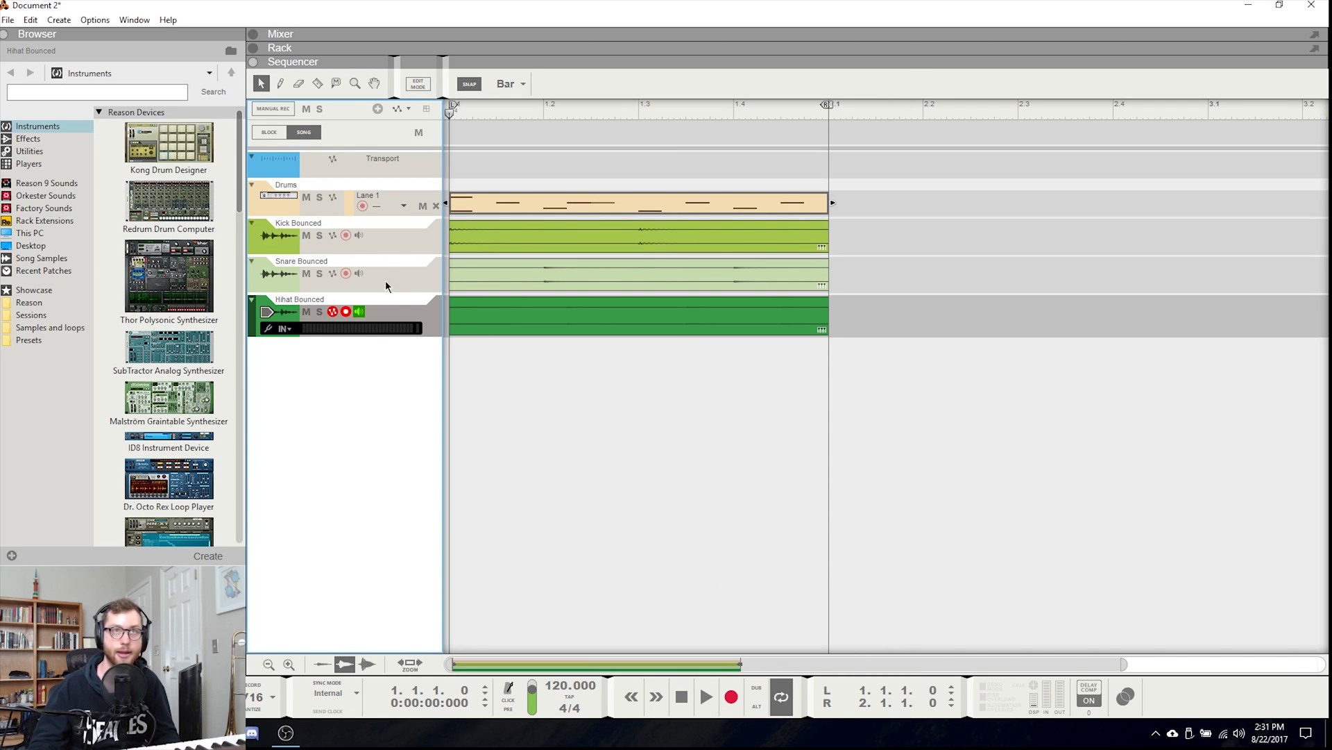
Mute the Drums track and select the Kick, Snare and Hihat Bounced tracks
left_click(308, 198)
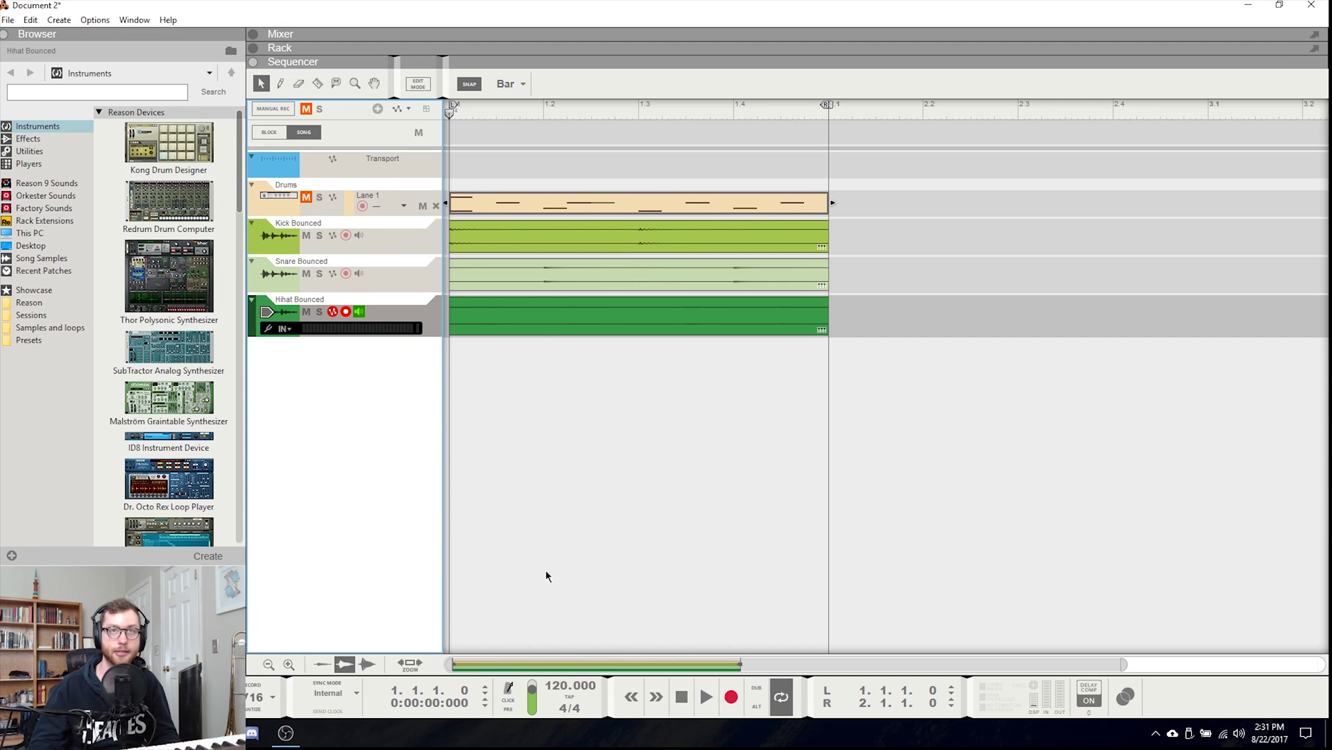
left_click(331, 240)
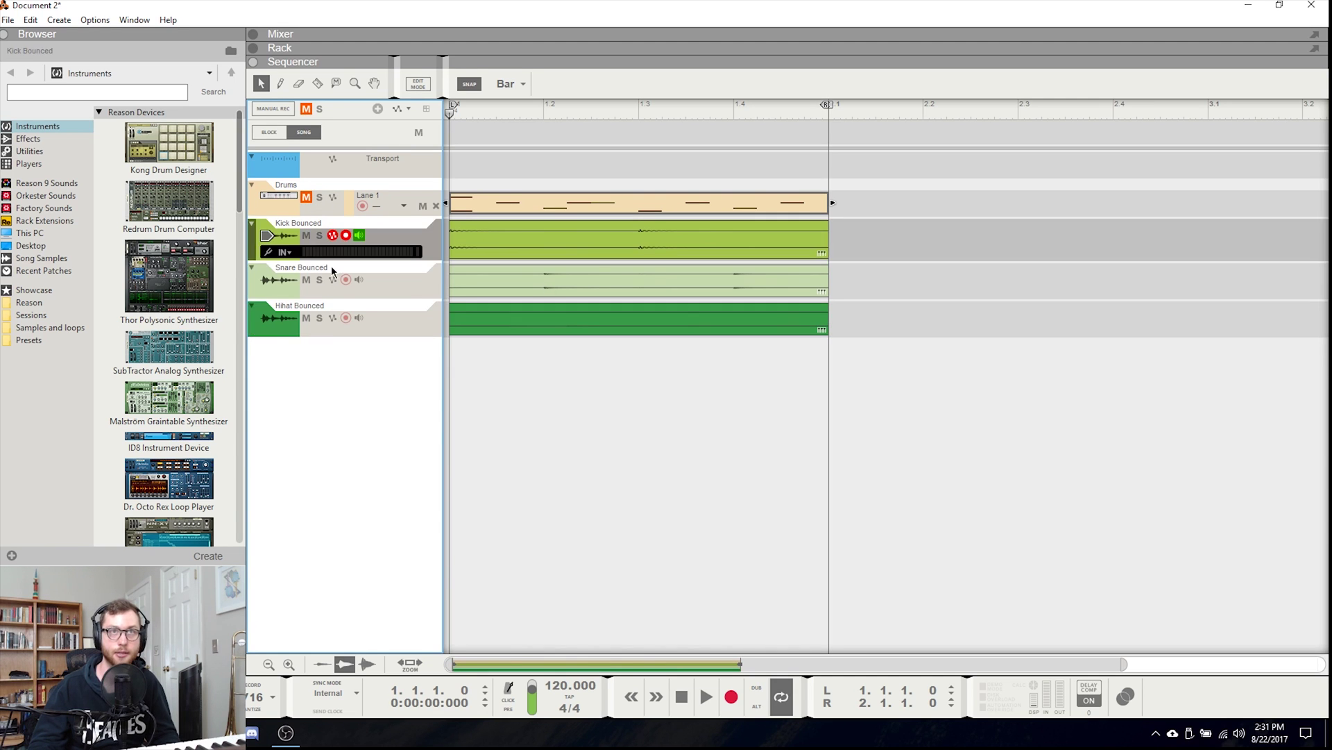
left_click(331, 265)
left_click(309, 311)
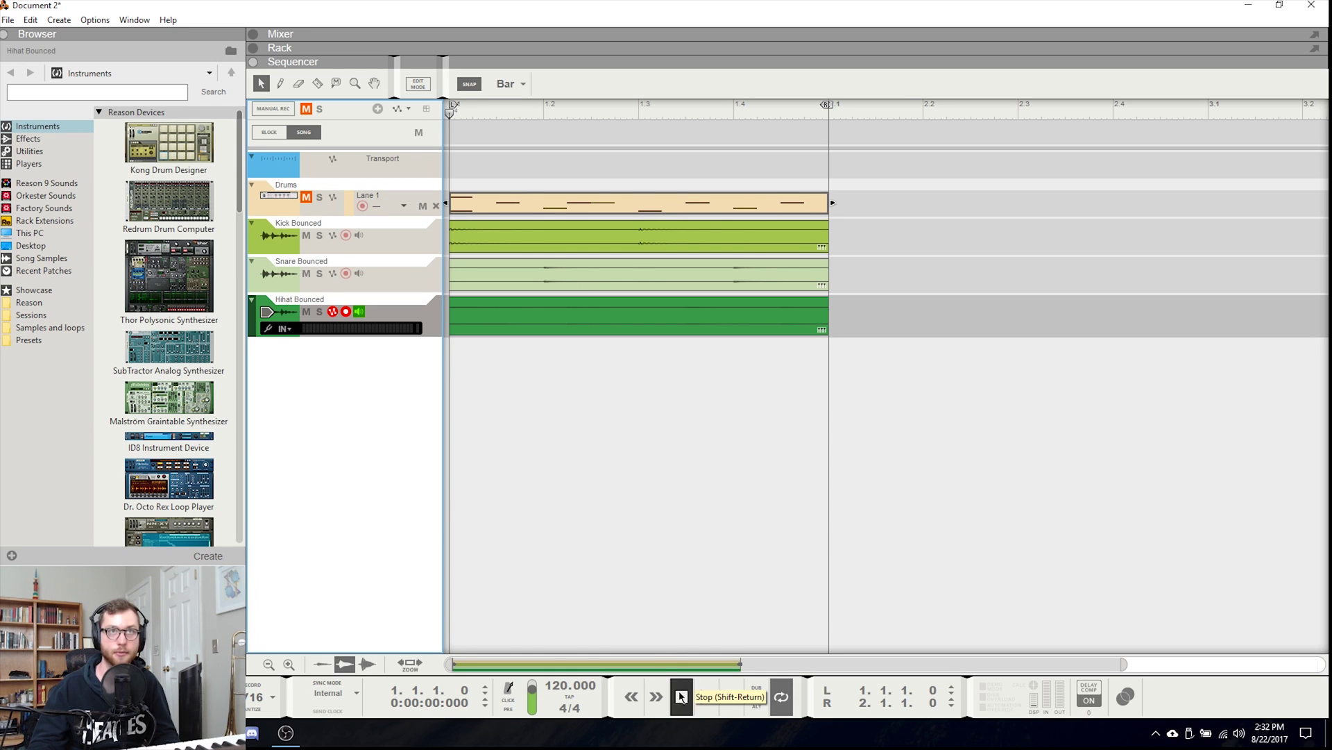
Play the song, soloing Kick Bounced then Hihat Bounced, then stop and rewind to the start
key("space")
left_click(318, 237)
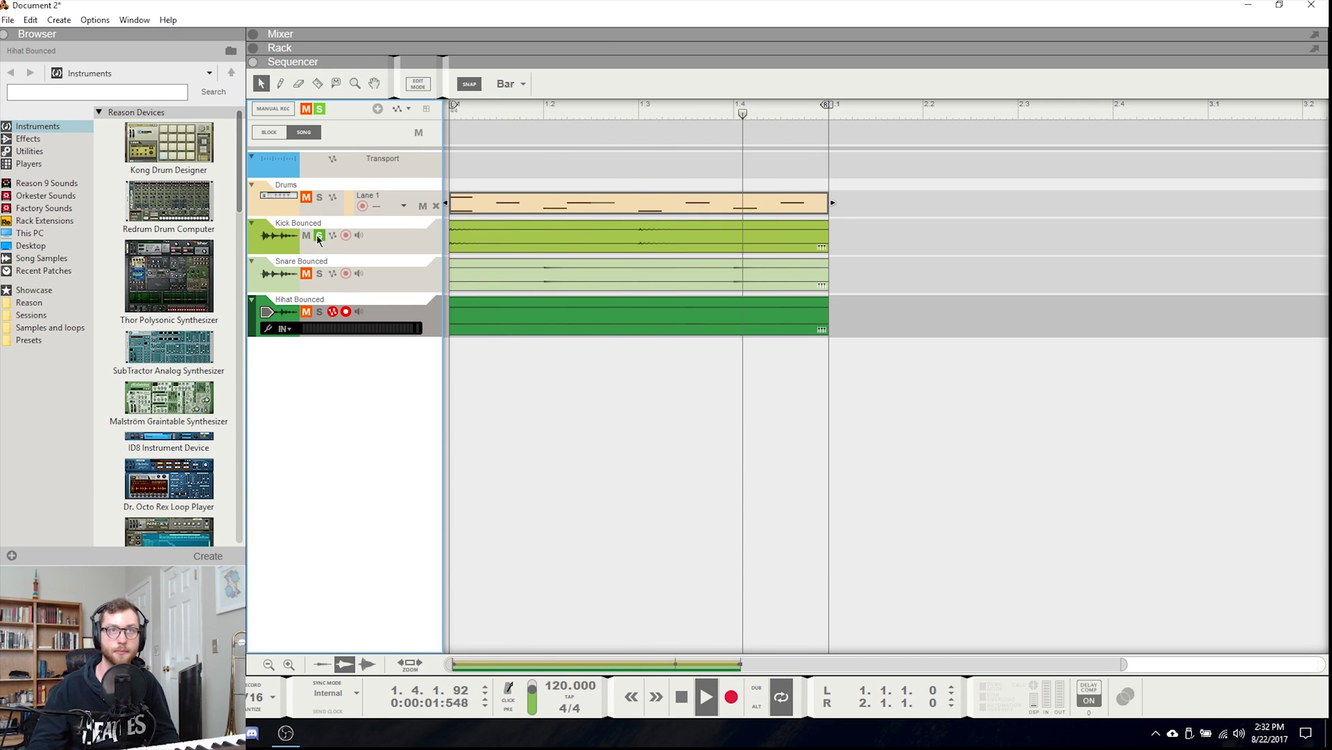
left_click(318, 236)
left_click(320, 312)
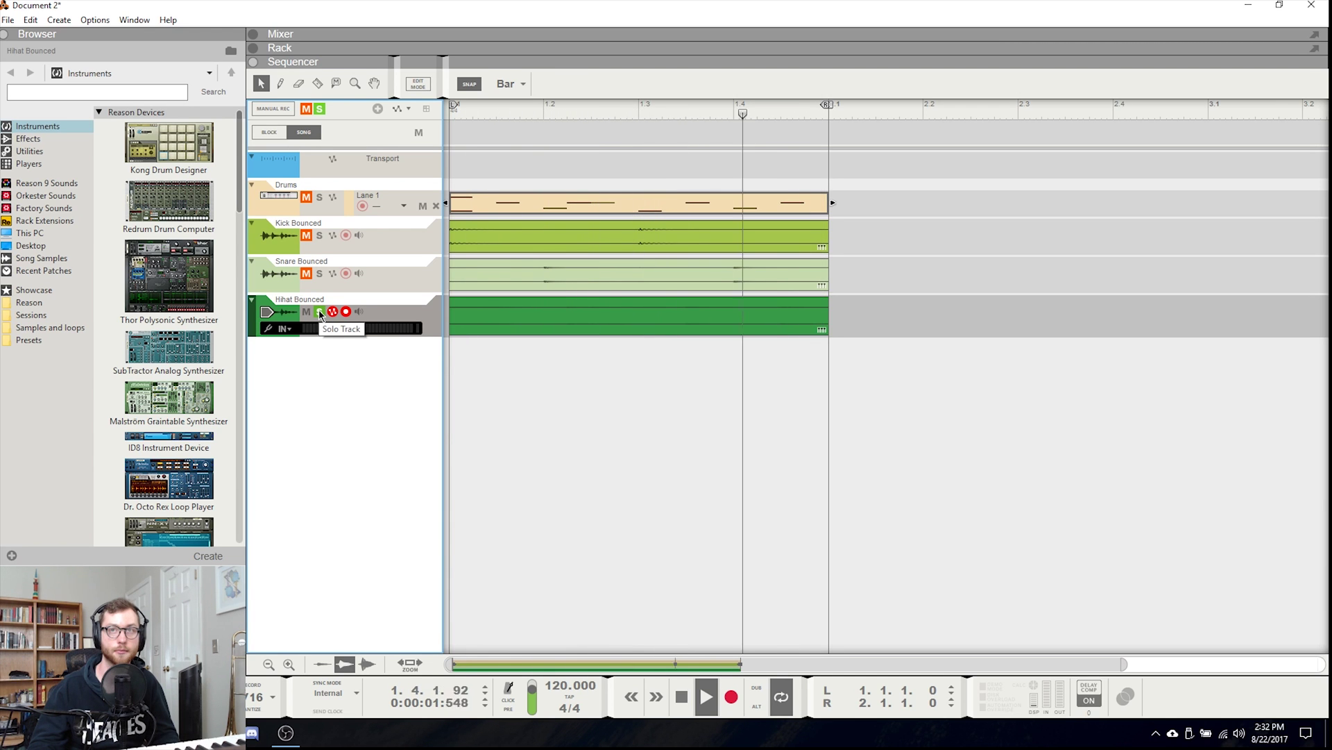
left_click(320, 312)
left_click(681, 696)
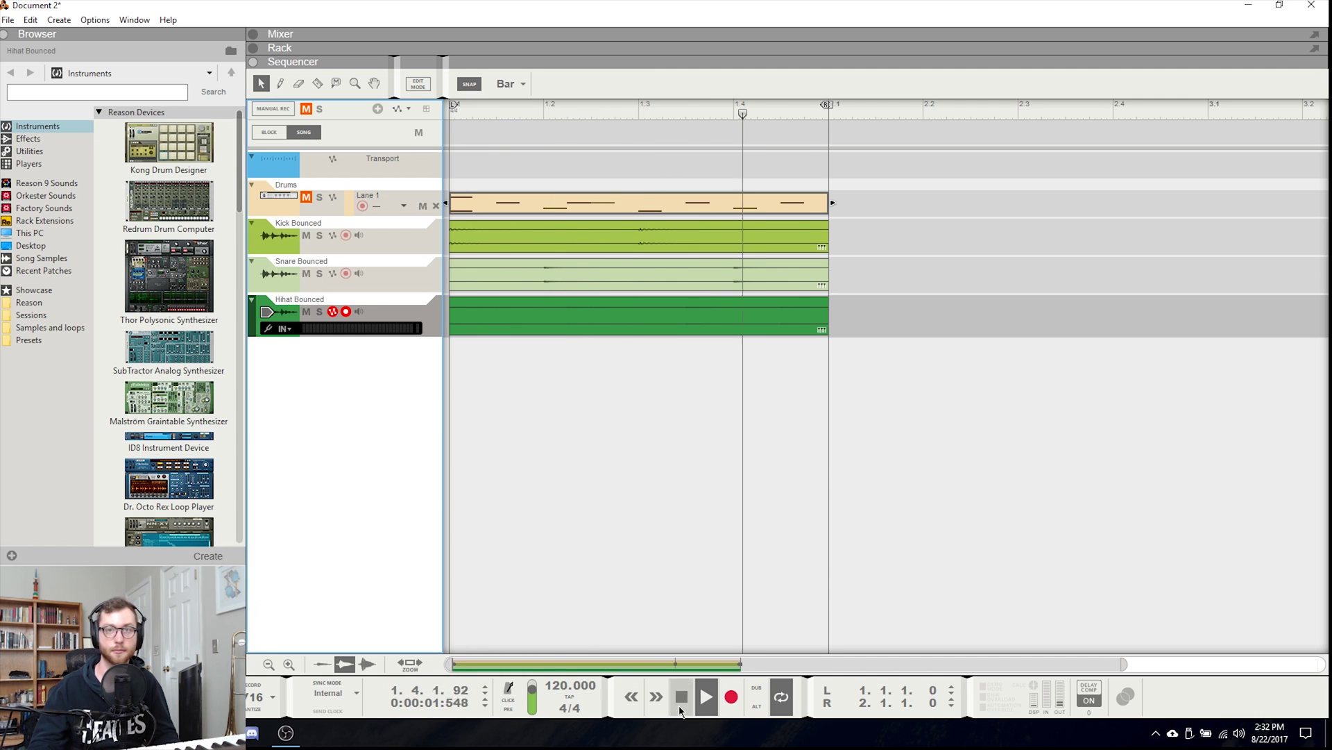
double_click(679, 701)
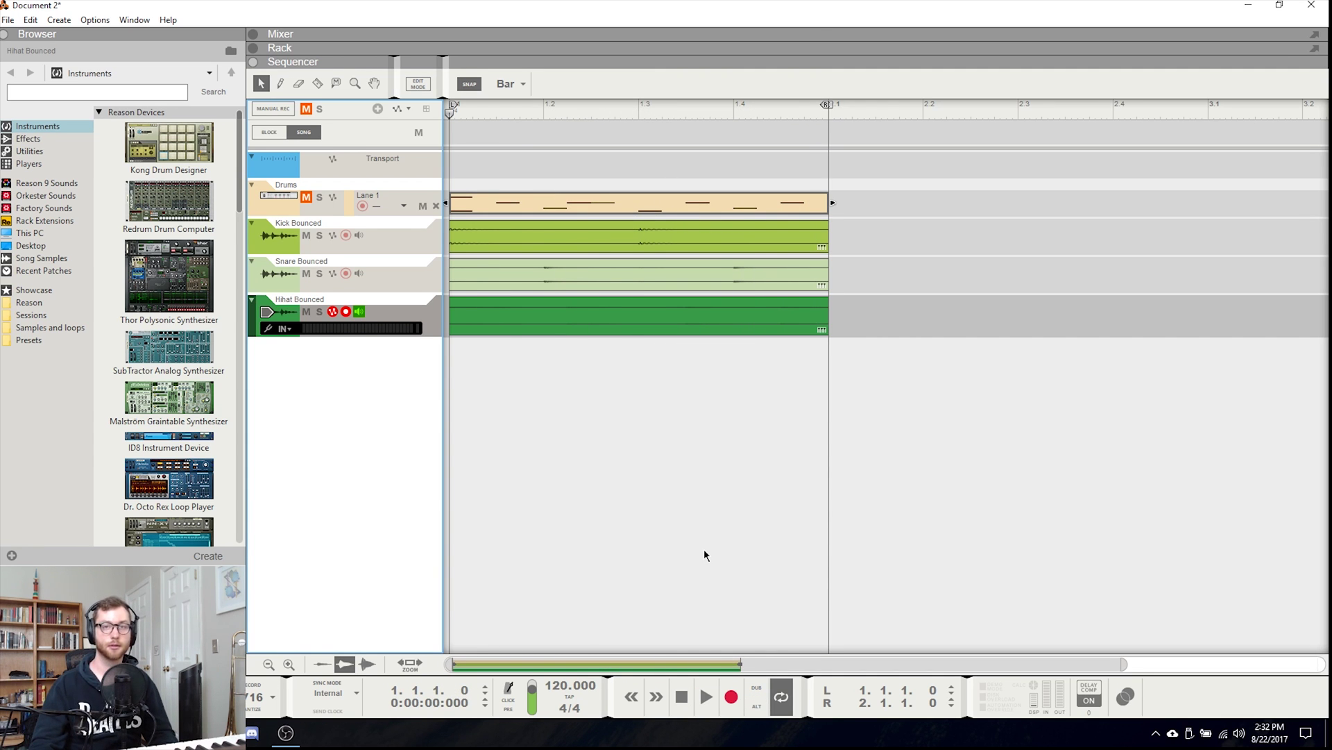